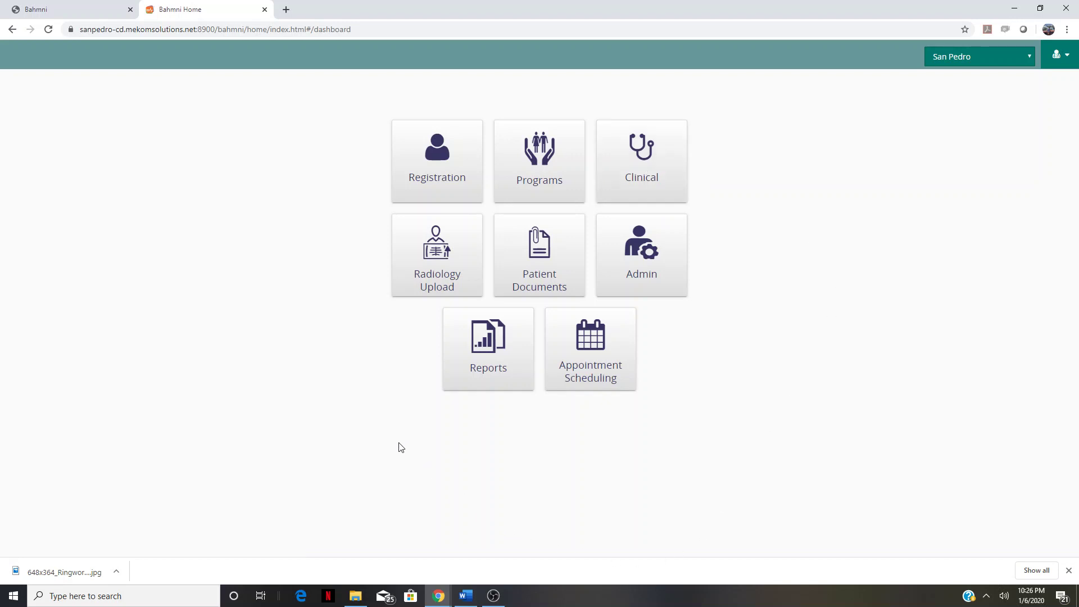
- Start a new patient registration with ALE as the patient identifier prefix
click(405, 163)
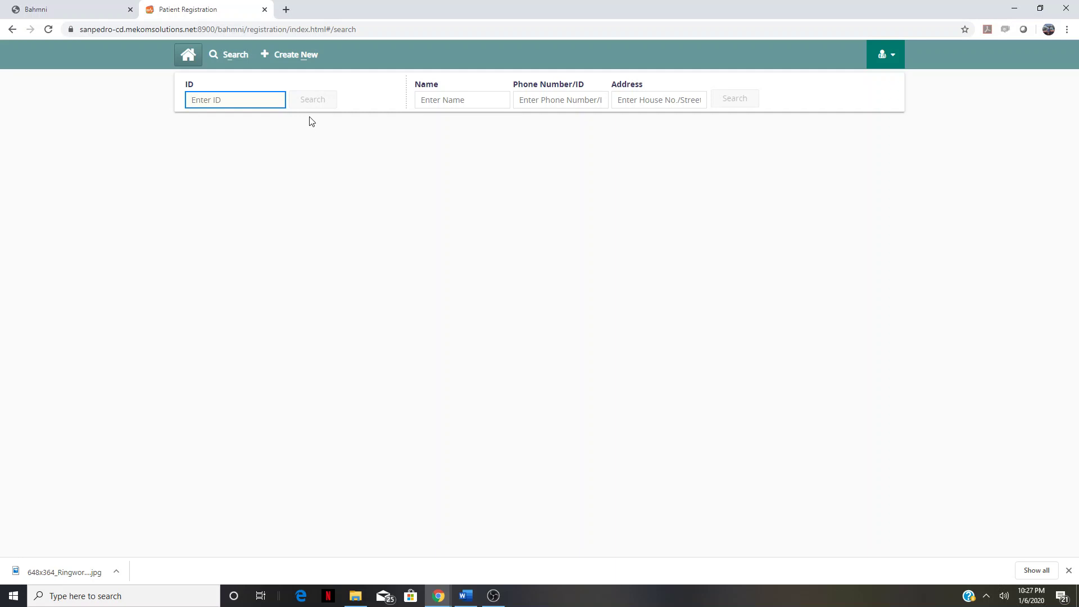
click(300, 56)
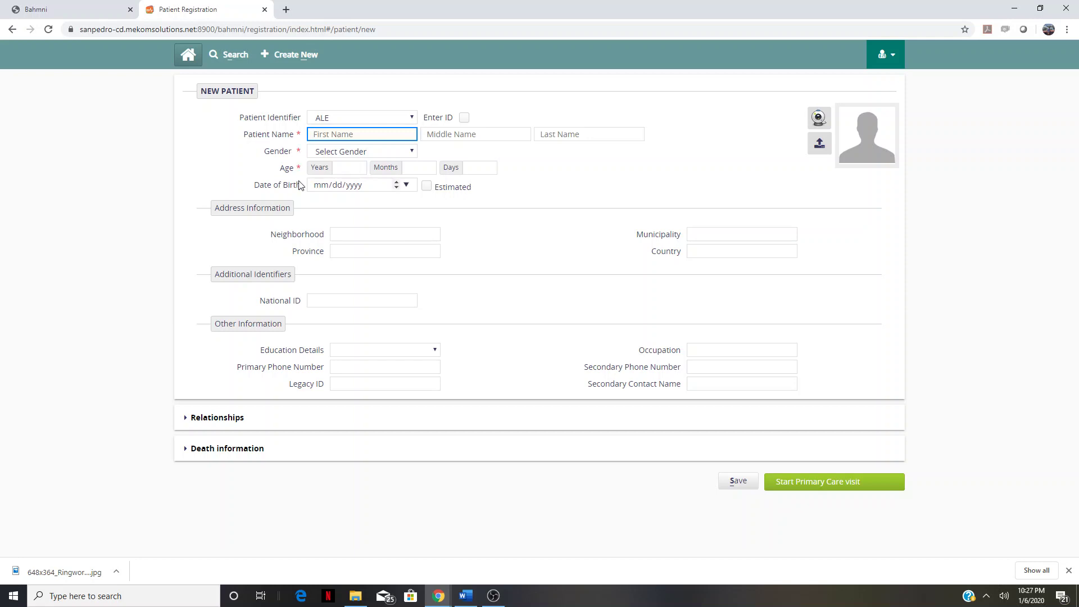
click(352, 116)
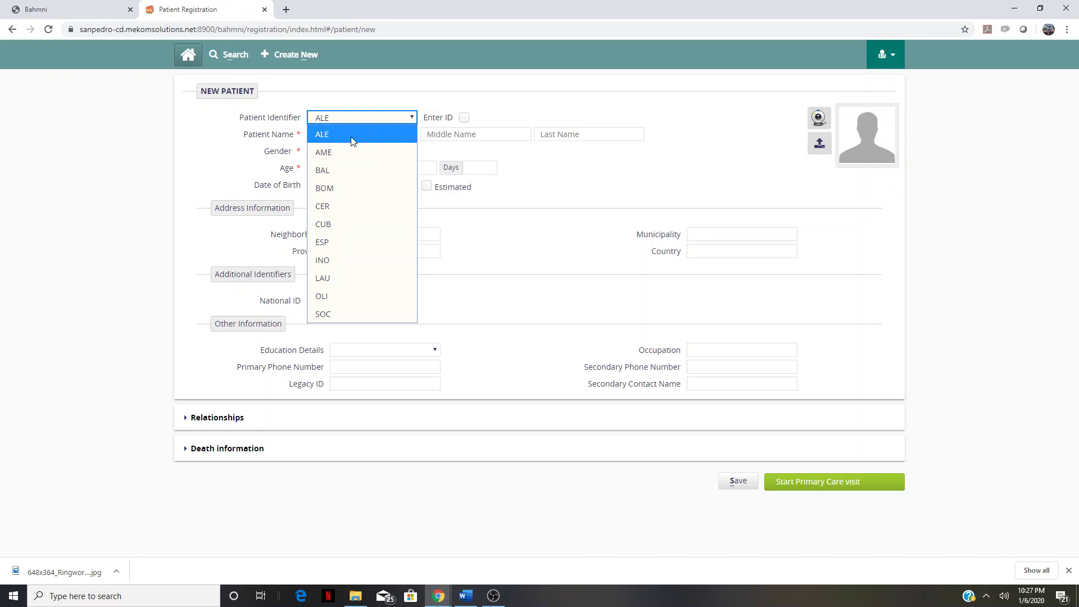
click(352, 137)
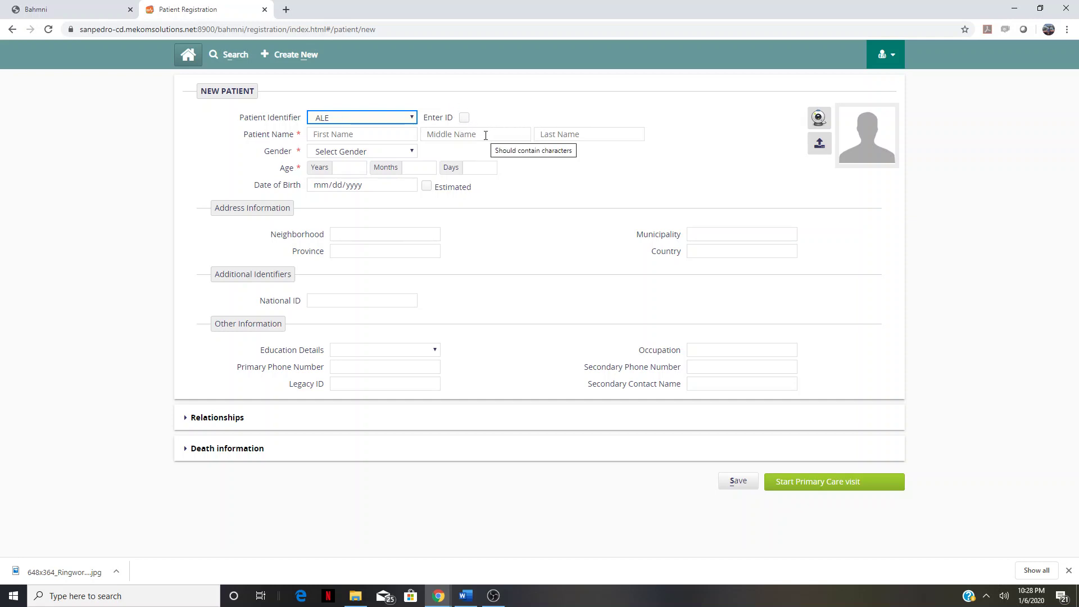
- Enter the new patient's first name and last name
click(360, 136)
text(John)
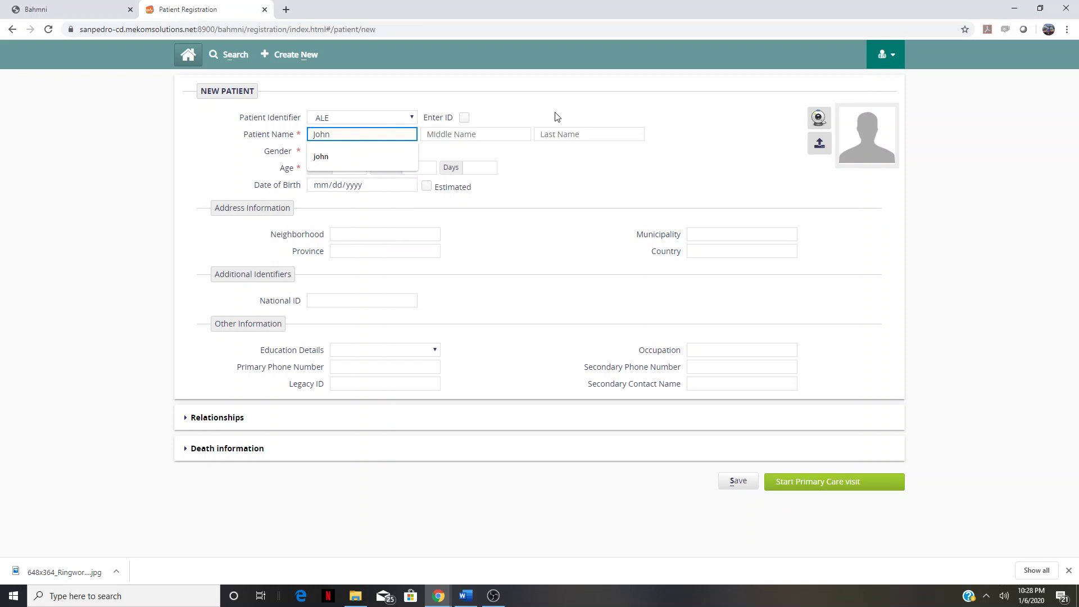
click(545, 134)
text(Doe)
- Set the patient's gender to Male and age to 37 years, marking the date of birth as estimated
click(357, 154)
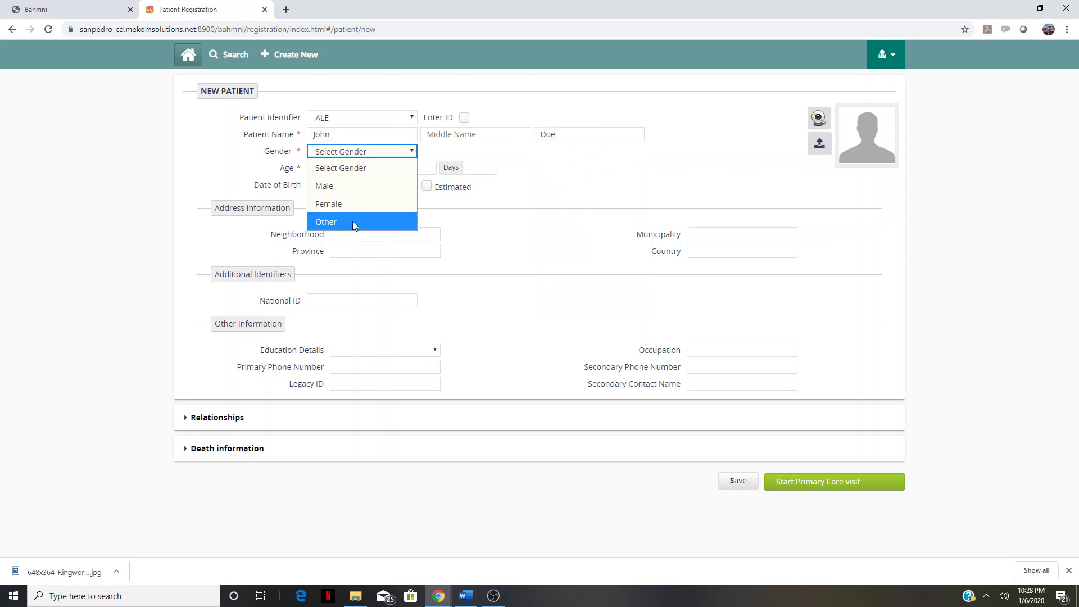
click(349, 186)
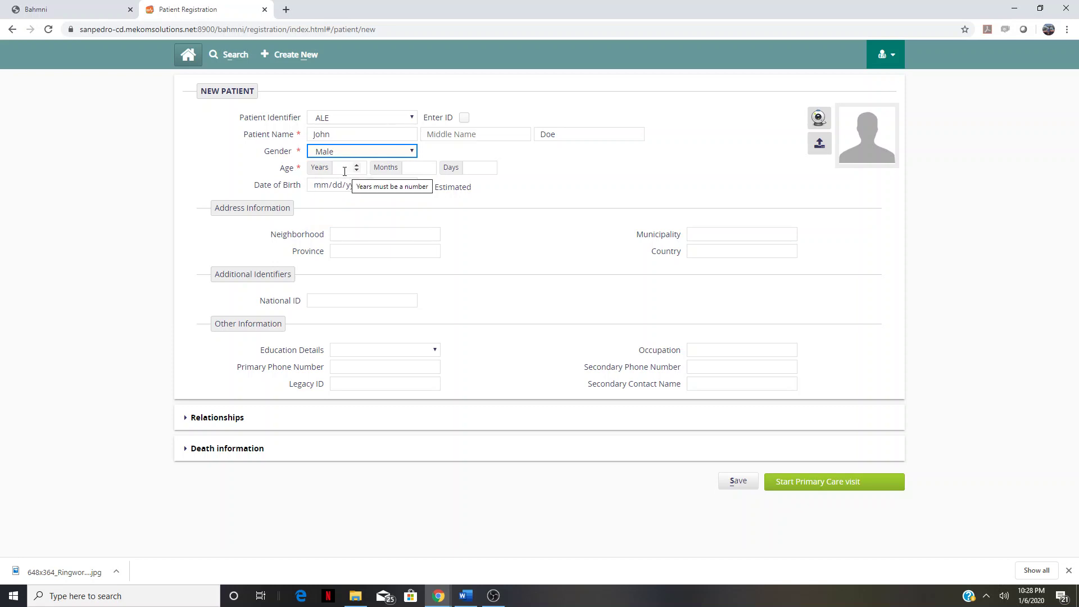
click(344, 171)
text(37)
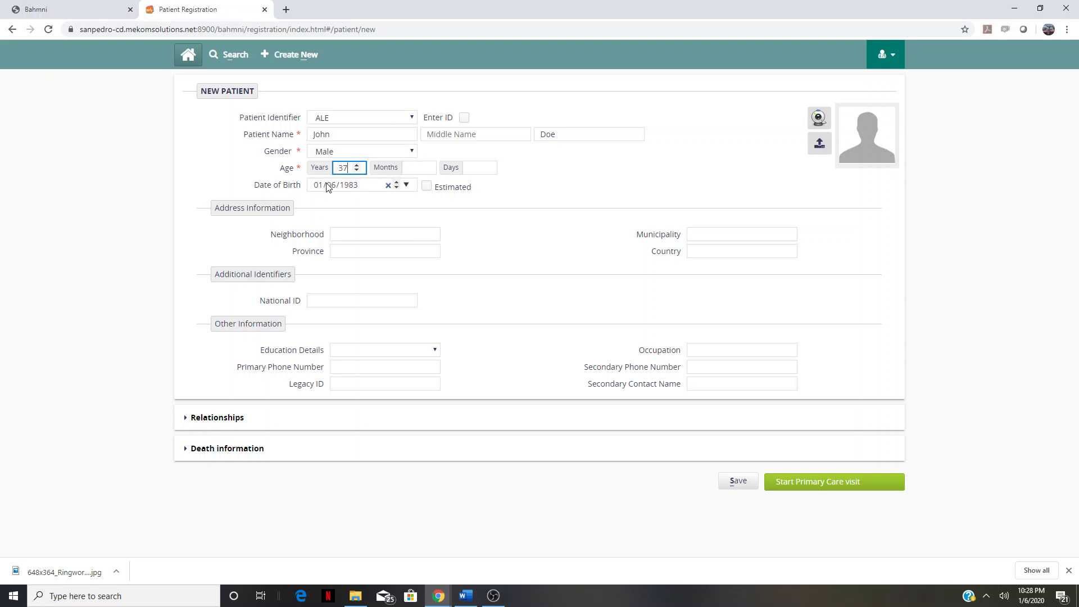
click(426, 186)
- Start a Primary Care visit for the new patient, save it without registration fees and return to the home dashboard
click(822, 487)
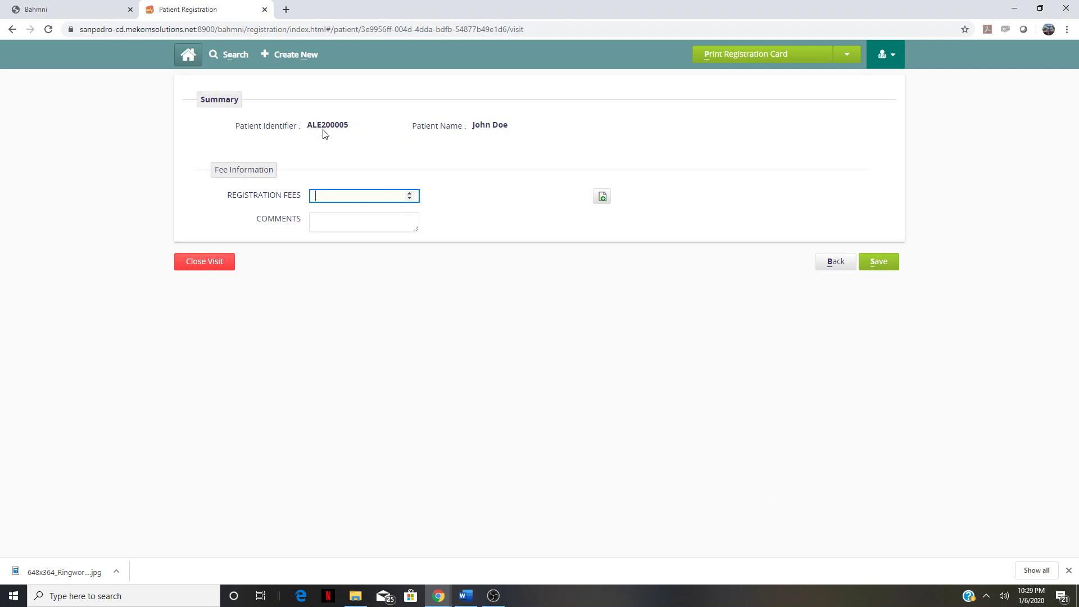
click(889, 257)
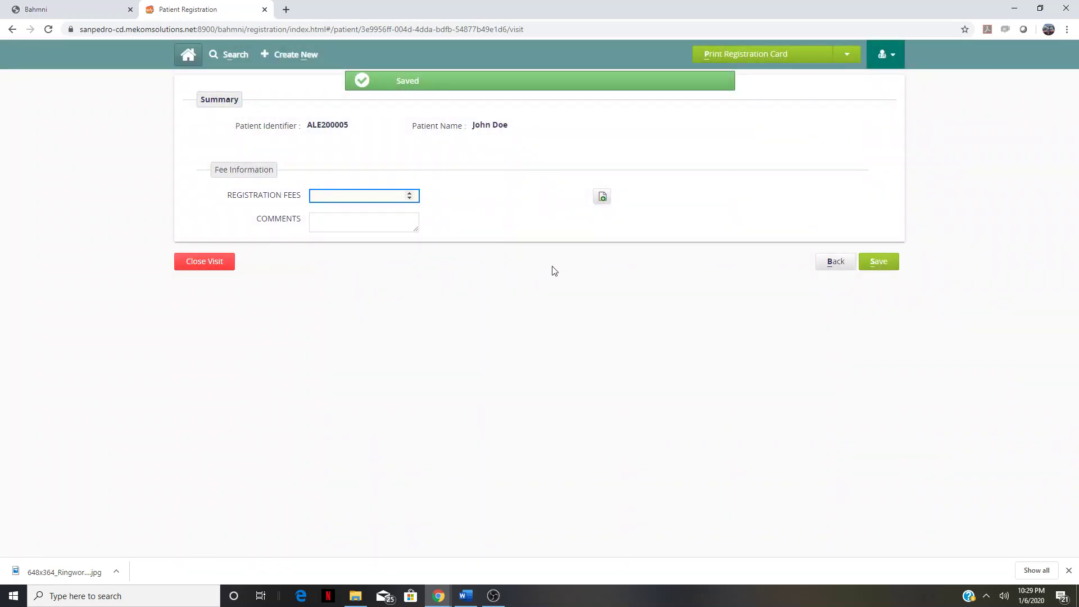
click(185, 61)
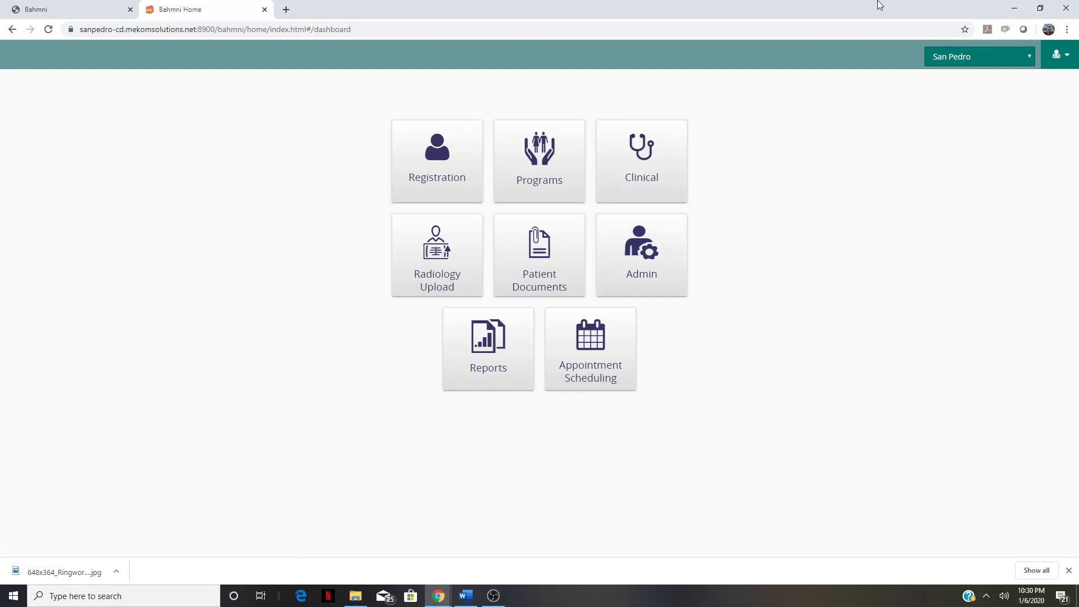
- Open the newly registered patient's record in the Clinical module and start a consultation
click(657, 188)
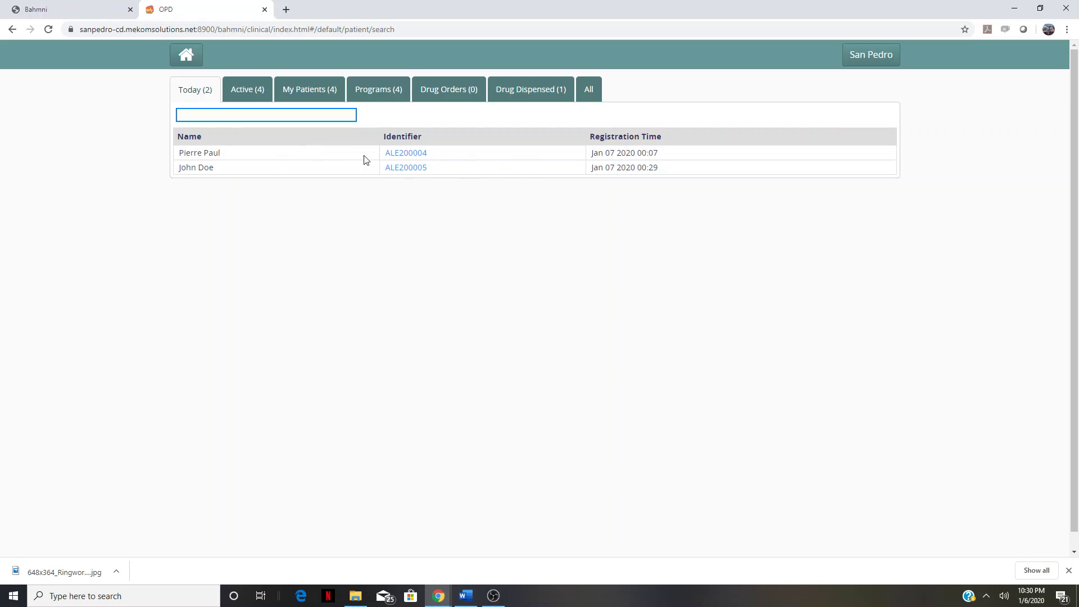
click(415, 170)
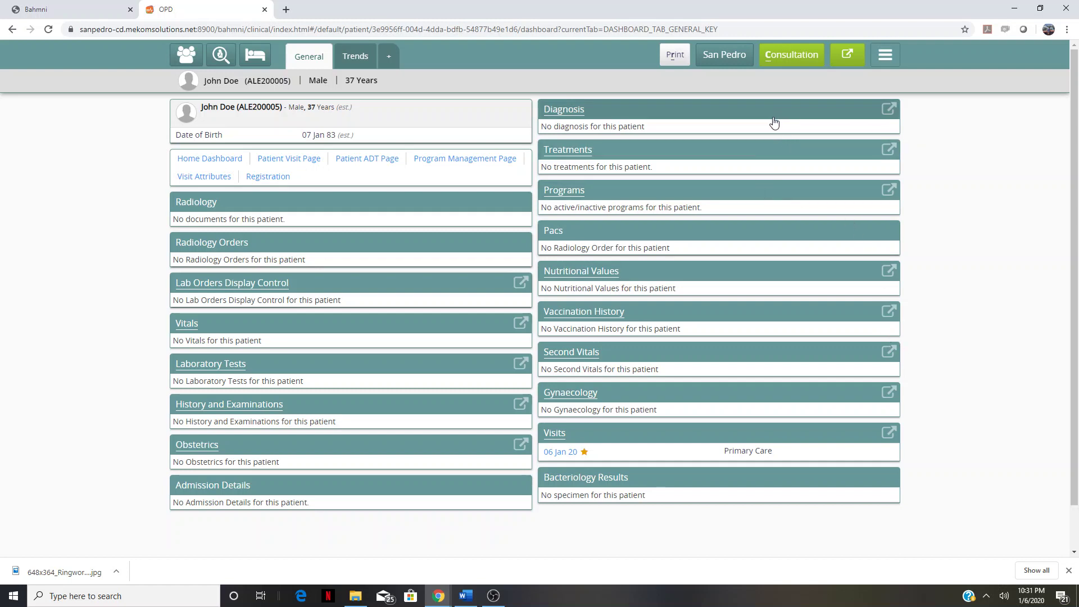
click(802, 55)
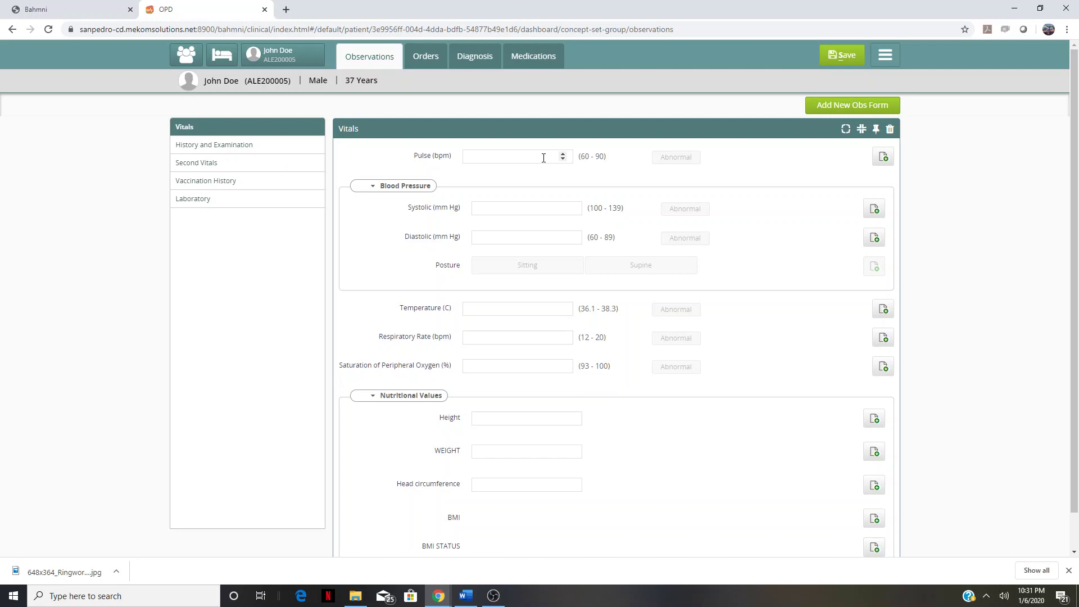
- Record a pulse of 80 bpm and a blood pressure of 120 over 80 mm Hg with Sitting posture in the vitals
click(495, 160)
text(80)
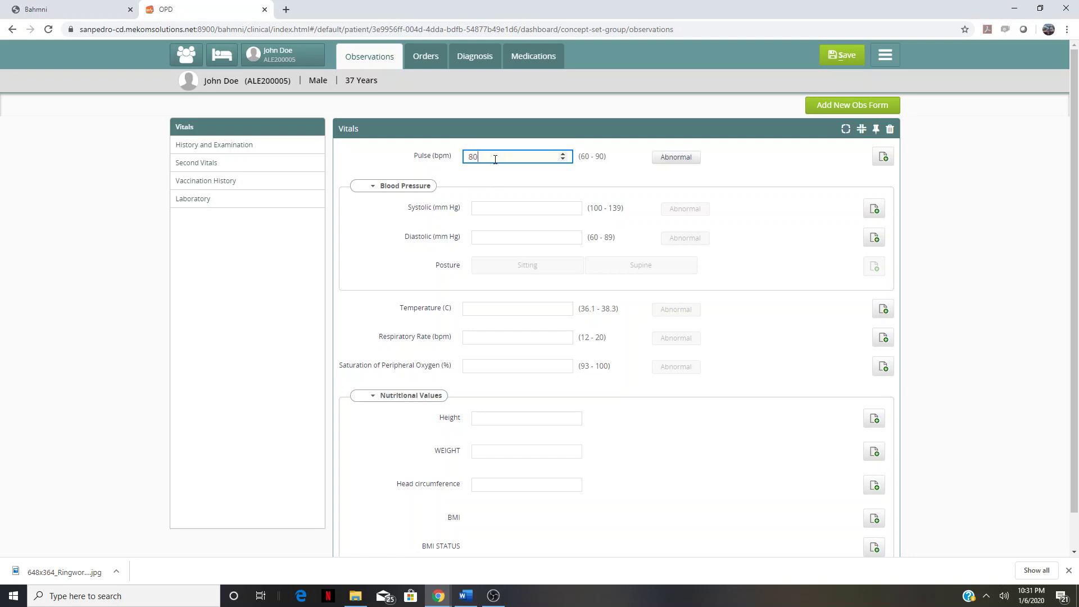
click(523, 206)
text(120)
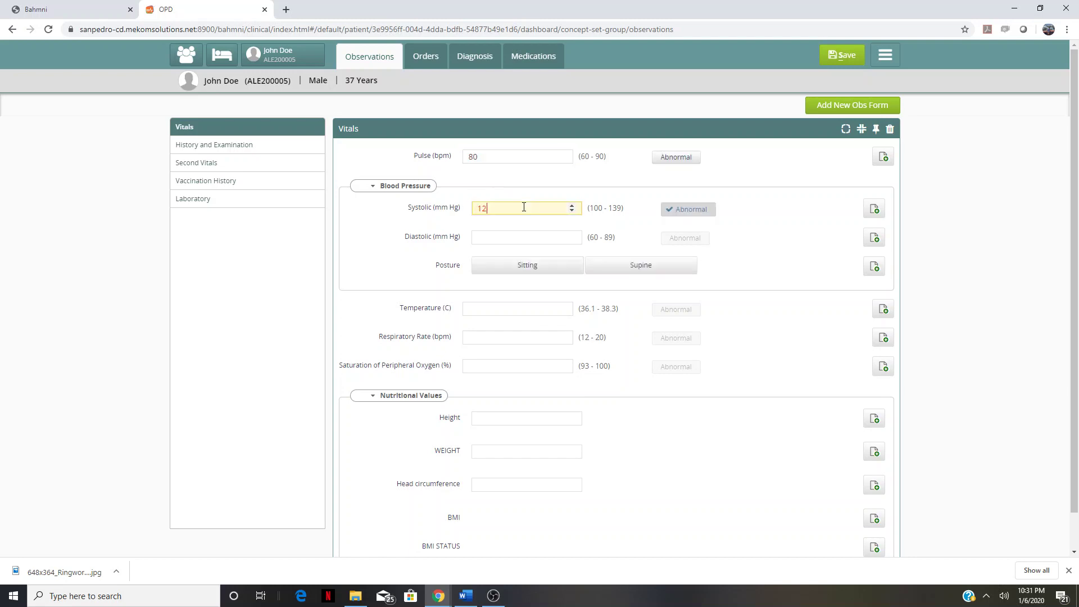
click(511, 238)
text(80)
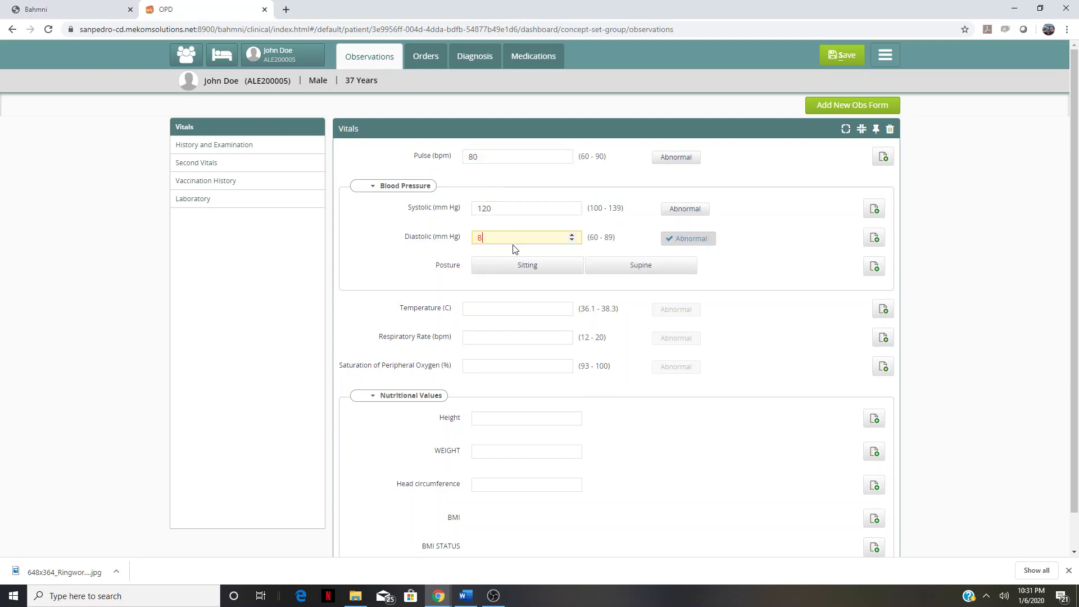
click(514, 267)
- Record a temperature of 36.8 C, a respiratory rate of 18 and a peripheral oxygen saturation of 98%
click(500, 310)
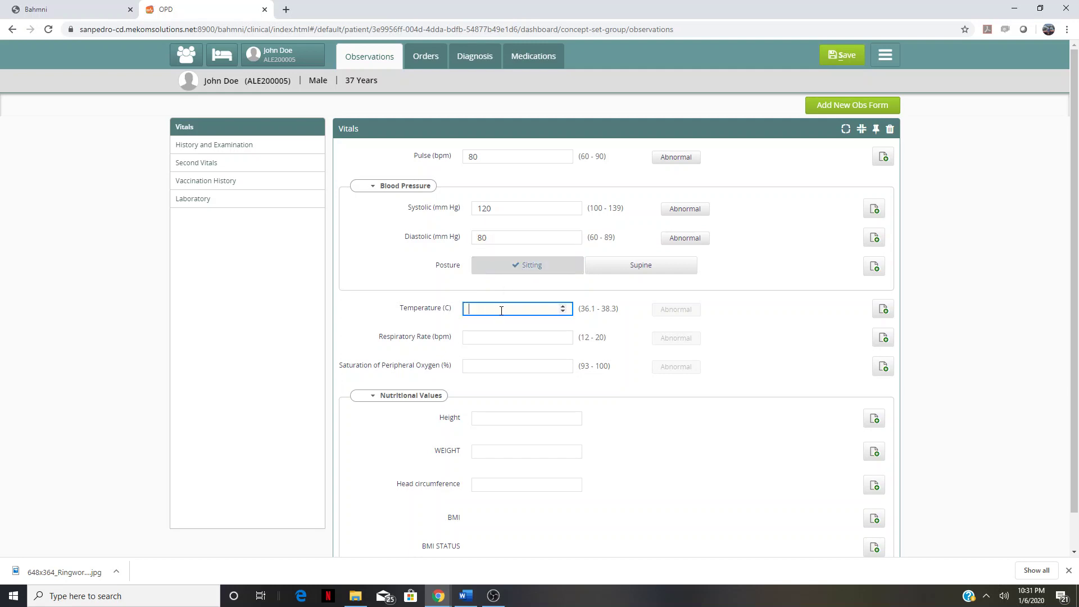
text(36)
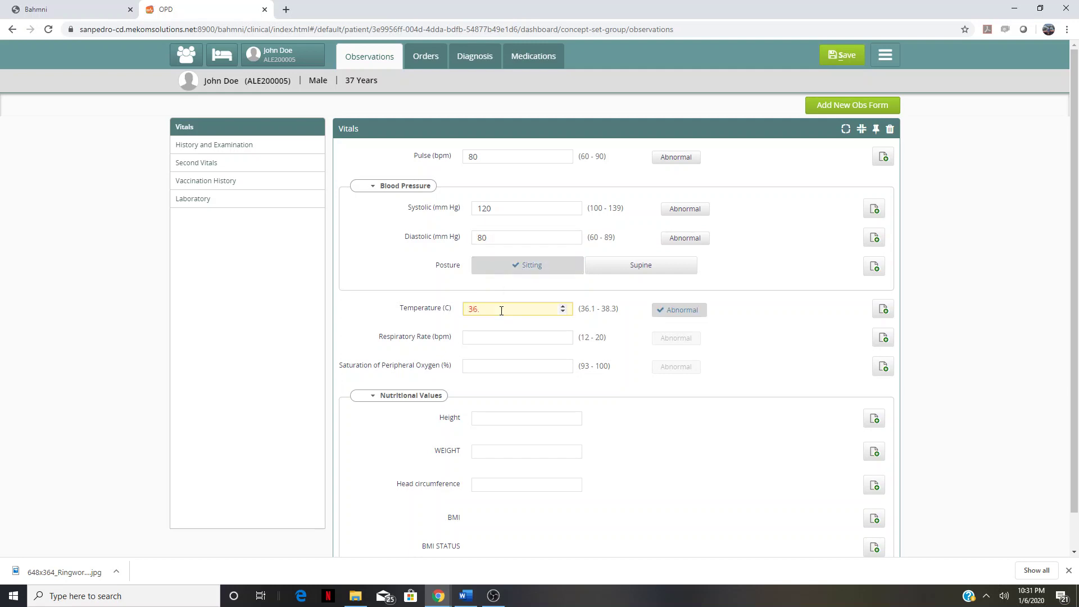
text(.8)
click(491, 334)
text(18)
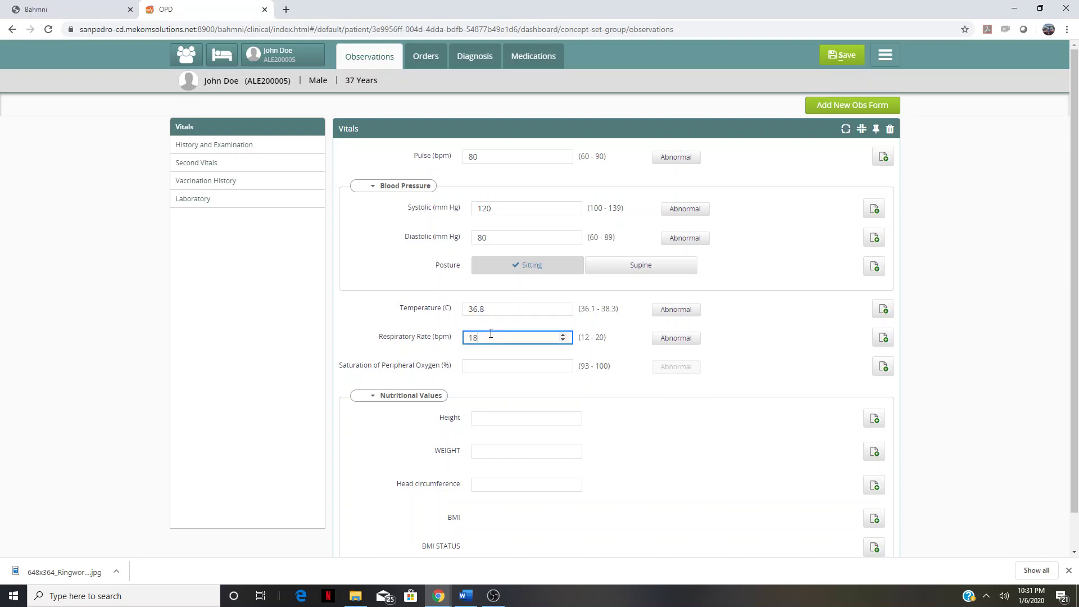
click(494, 366)
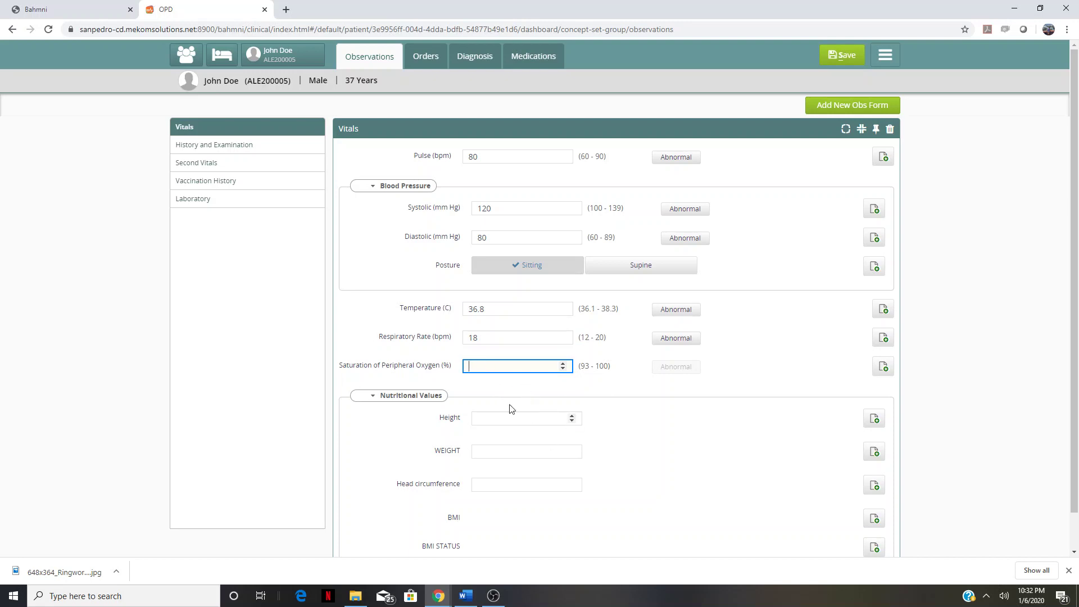
text(98)
- Enter a height of 165 and a weight of 65 in the nutritional values
scroll(646, 316, down, 1)
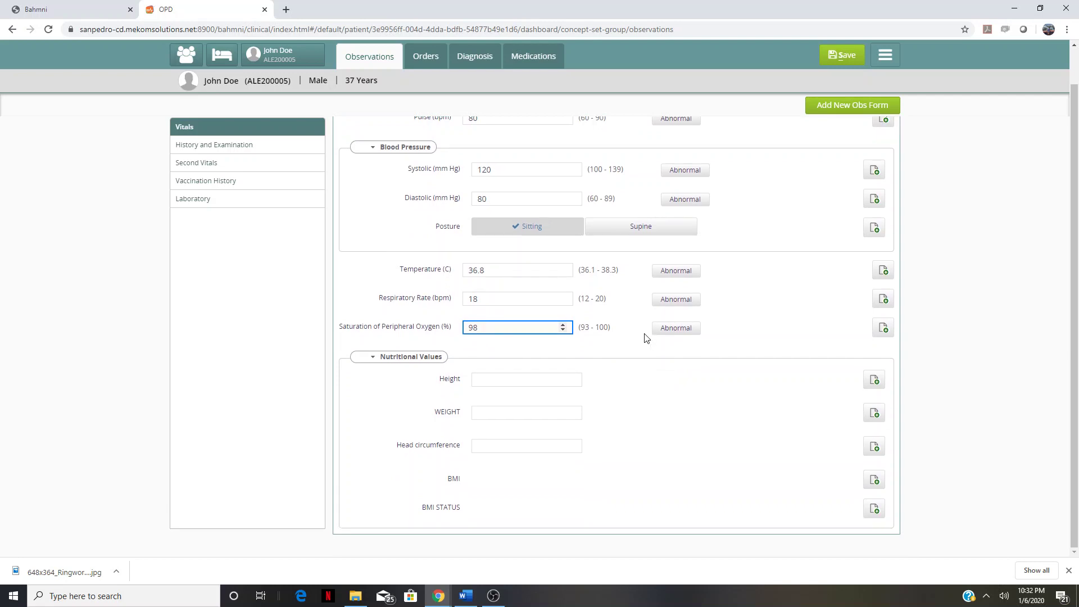
click(520, 380)
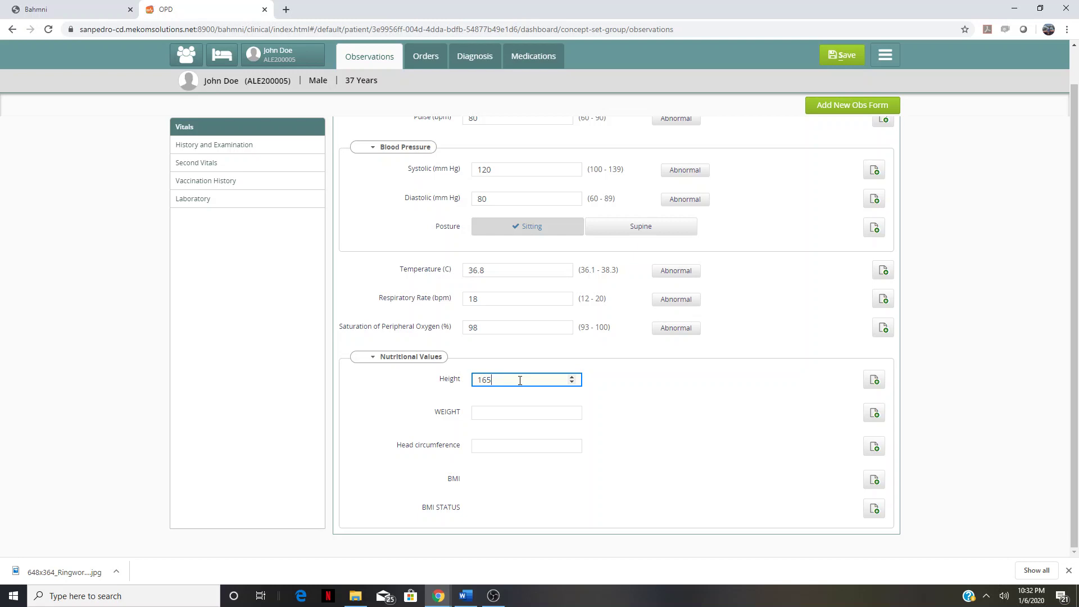
click(488, 416)
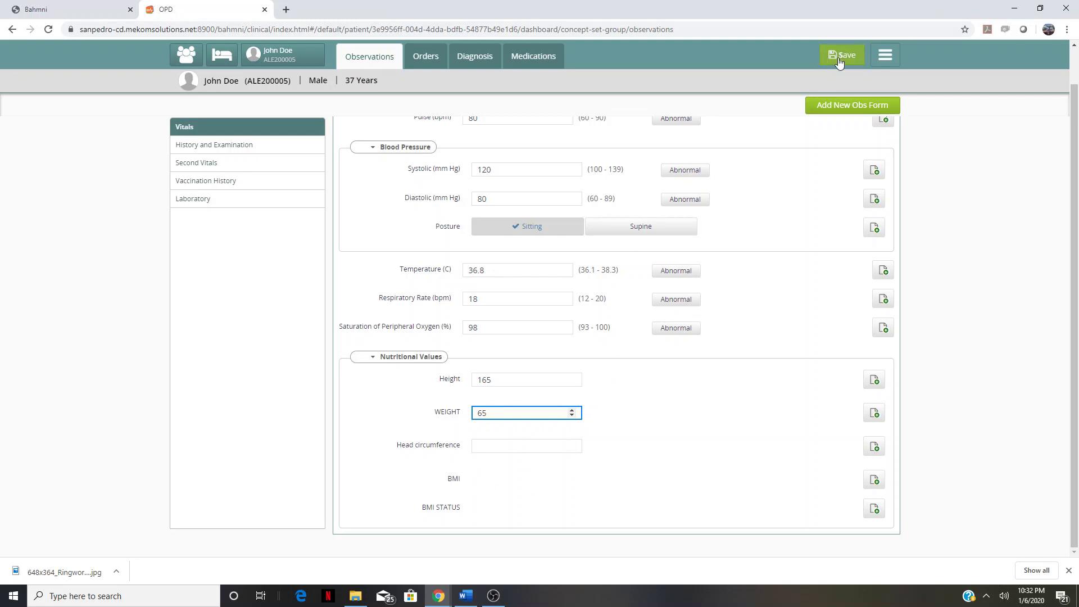
- Record a random blood glucose of 350 mg/dL in the Laboratory observation form
scroll(608, 351, up, 1)
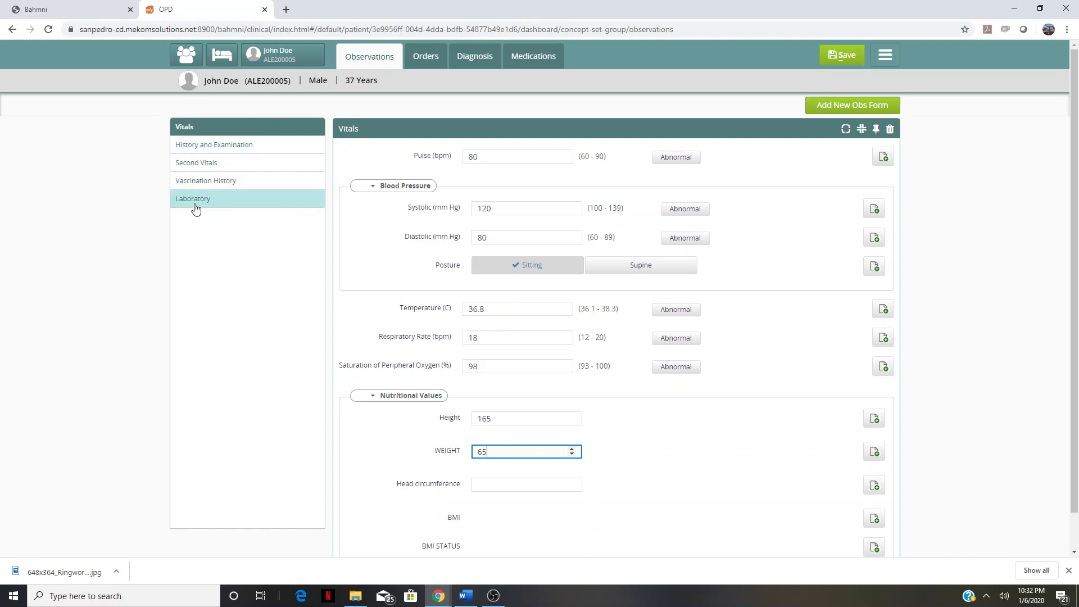
click(220, 203)
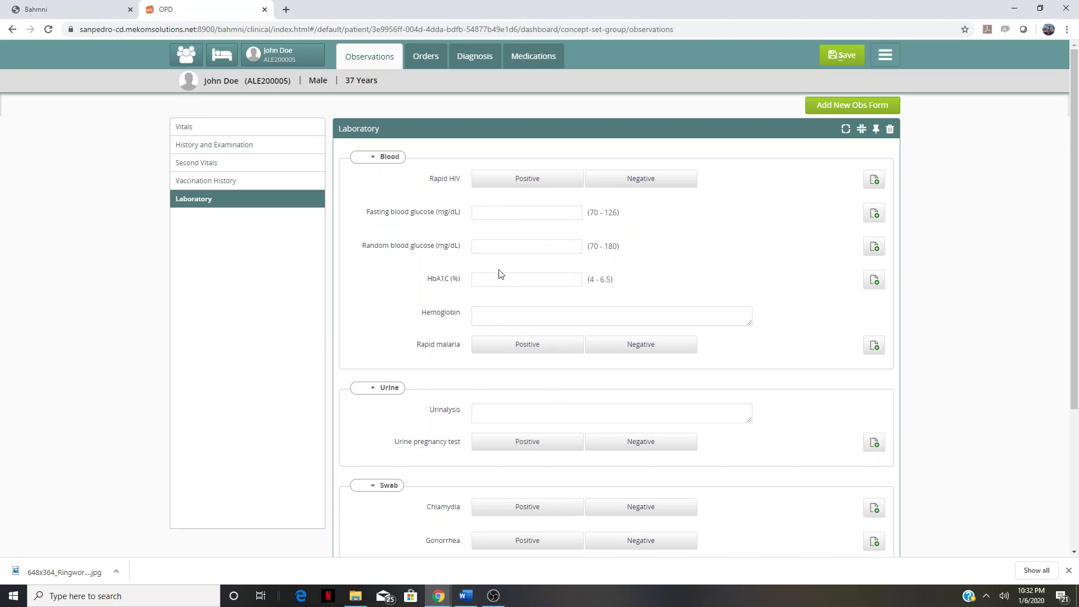
click(556, 180)
click(521, 248)
text(350)
- Add the note "patient ate 20 minutes ago" to the random blood glucose result
click(874, 248)
click(618, 277)
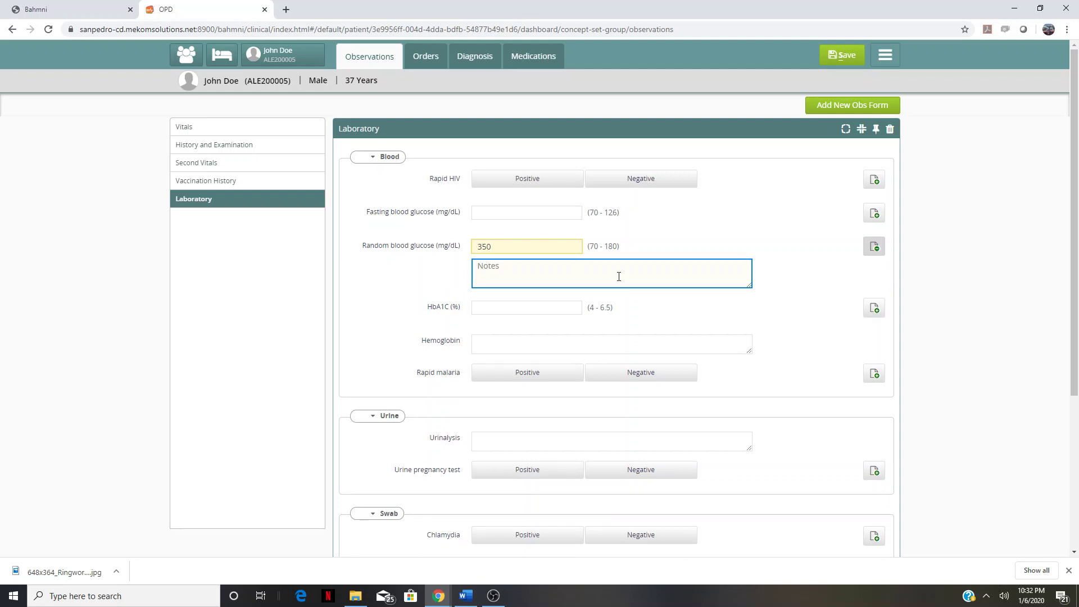
text(patin)
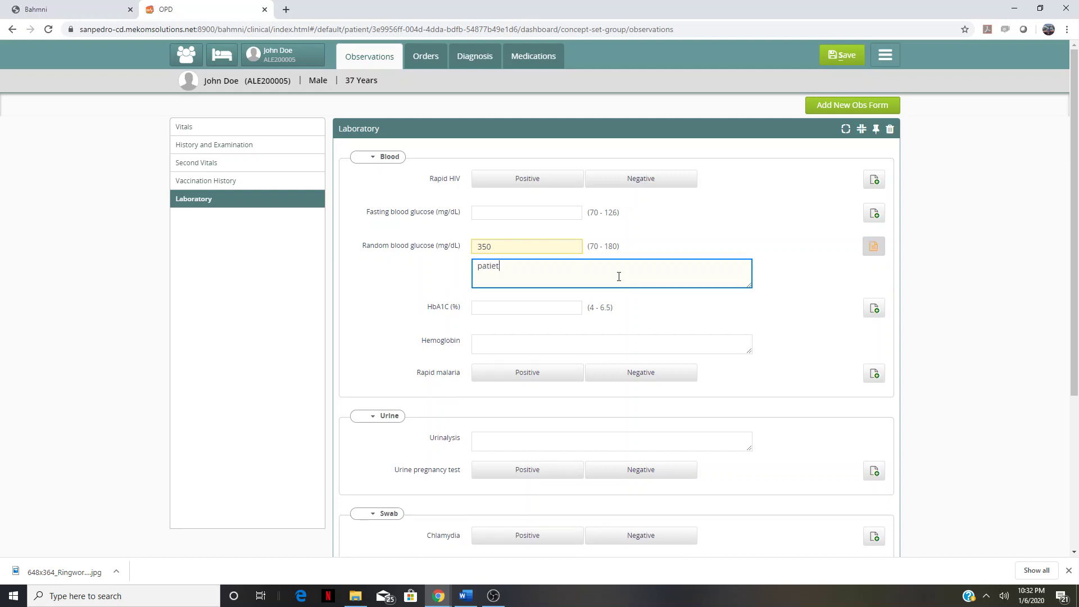
key(BackSpace)
key(BackSpace)
text(ent ate 20 minutes ago)
- Look up diagnoses in the consultation's Diagnosis section using the search terms "hyperten" and "htn"
click(475, 63)
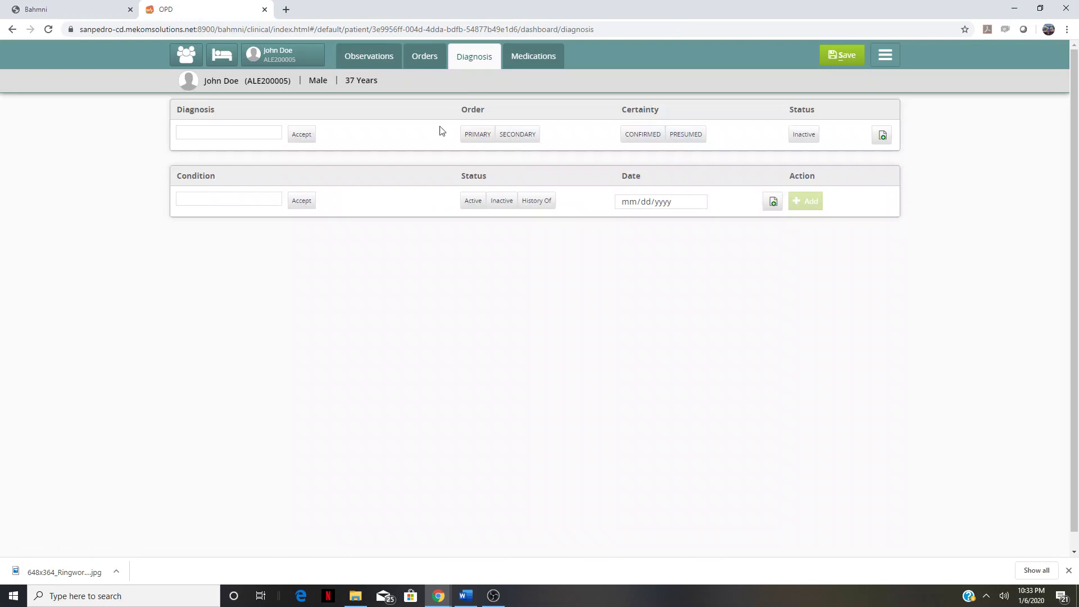
click(235, 131)
text(hy)
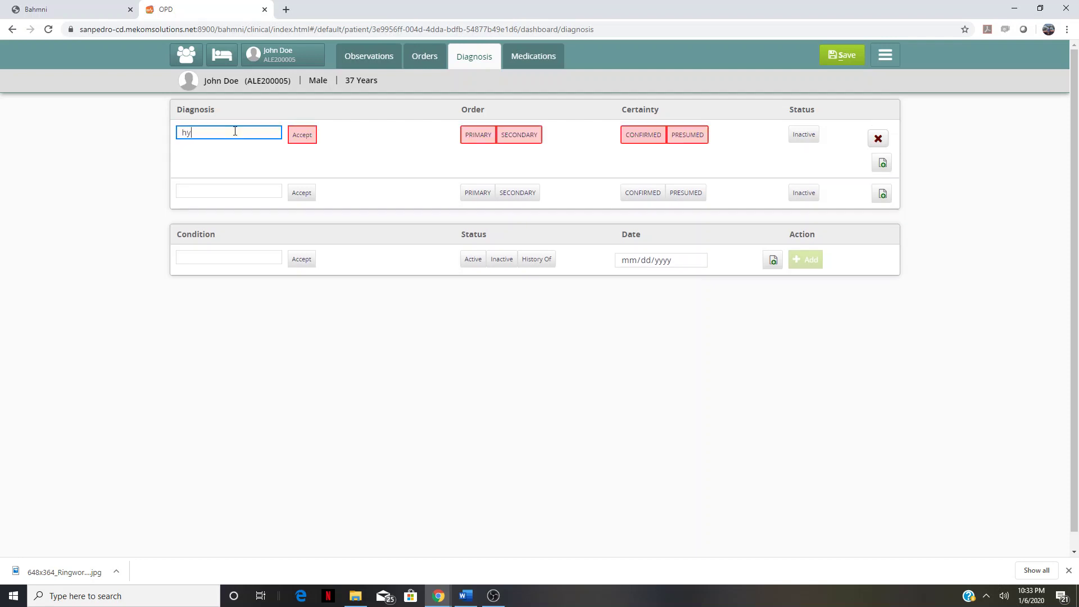
text(perten)
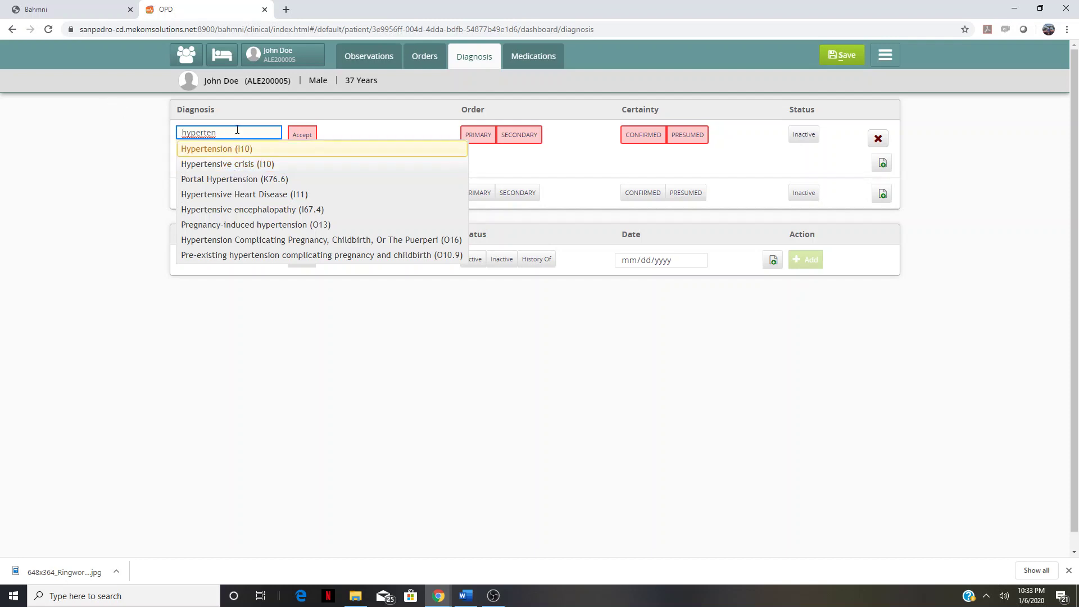
drag(233, 133, 166, 140)
text(htn)
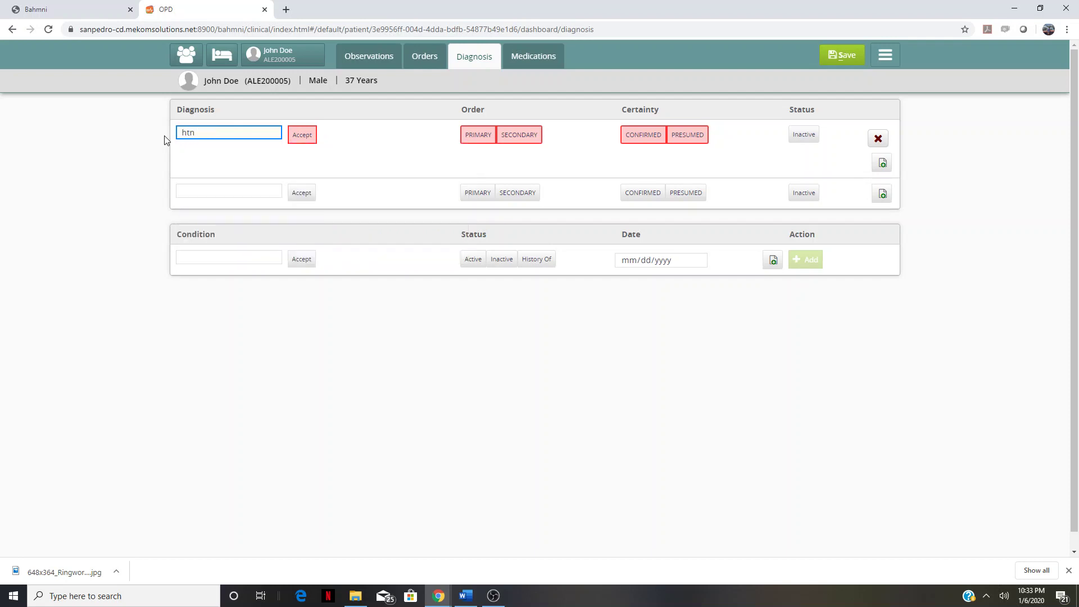
- Enter "hypertension" as an accepted diagnosis with Primary order and Confirmed certainty
drag(202, 132, 184, 135)
text(hyper)
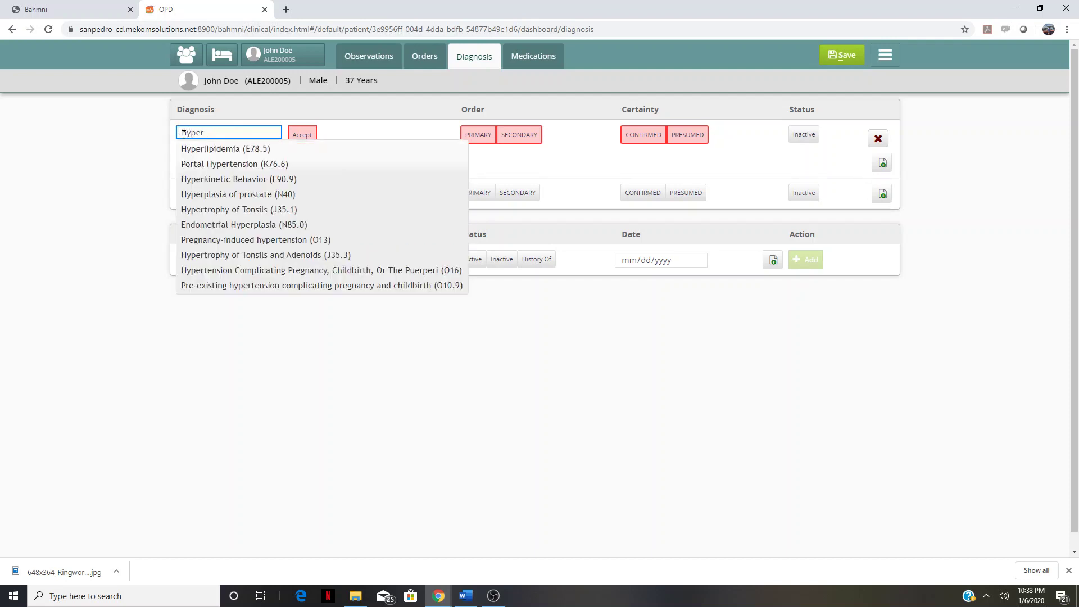
text(tension)
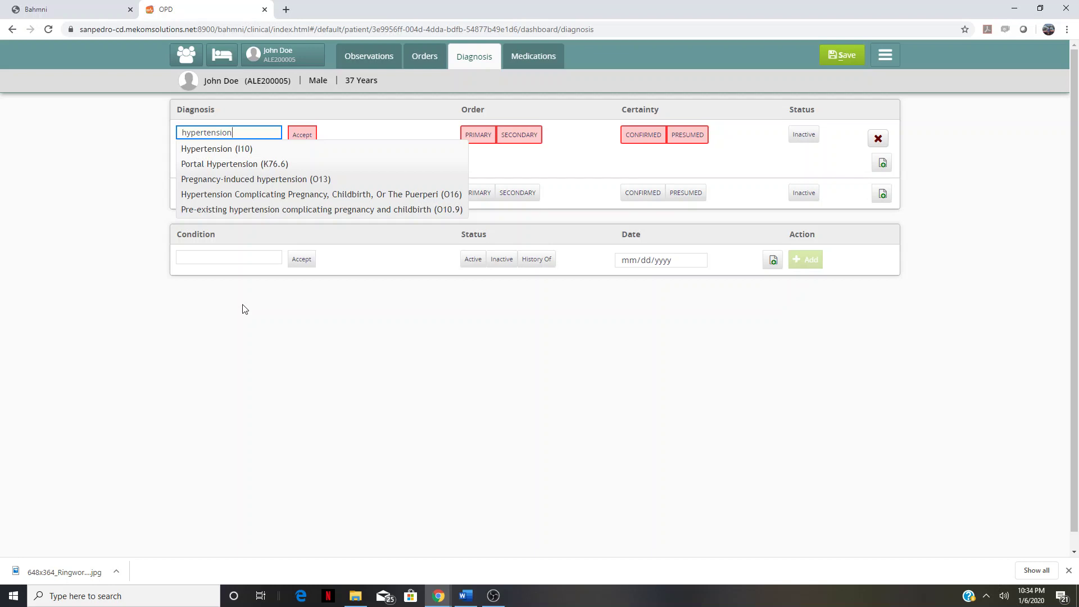
click(308, 135)
click(477, 136)
click(646, 135)
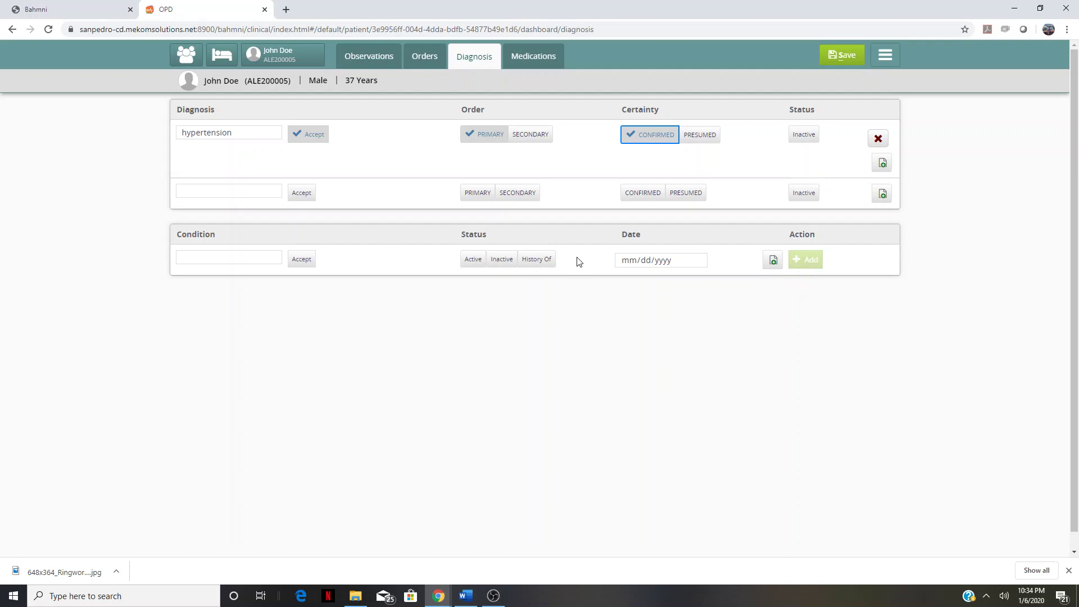
- Add "Type 2 diabetes (E11)" as a second diagnosis with Primary order and Confirmed certainty
click(223, 189)
text(diab)
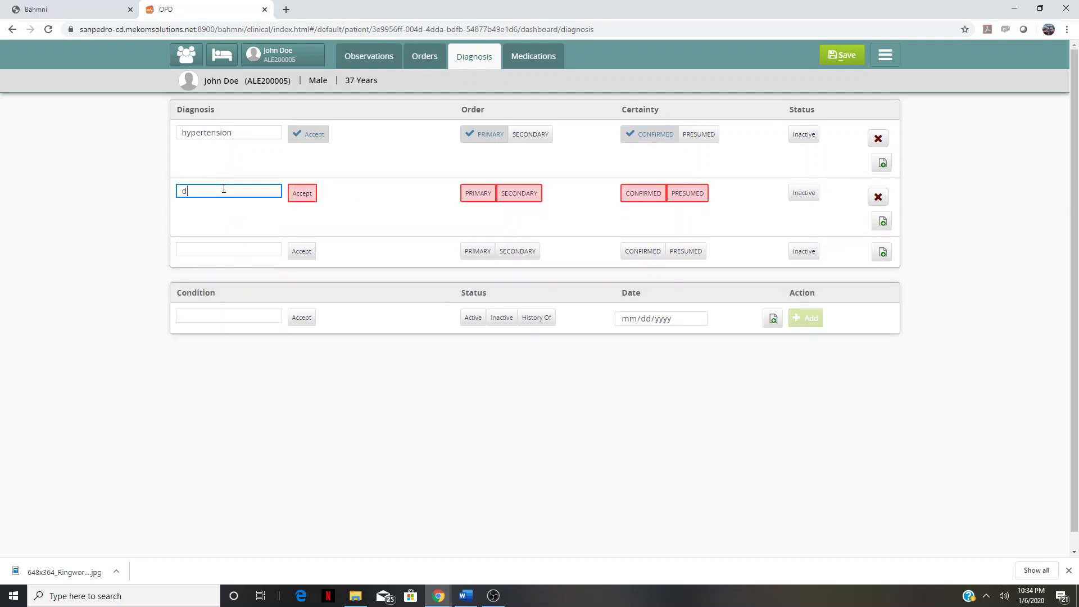
key(BackSpace)
key(BackSpace)
key(BackSpace)
text(iabete)
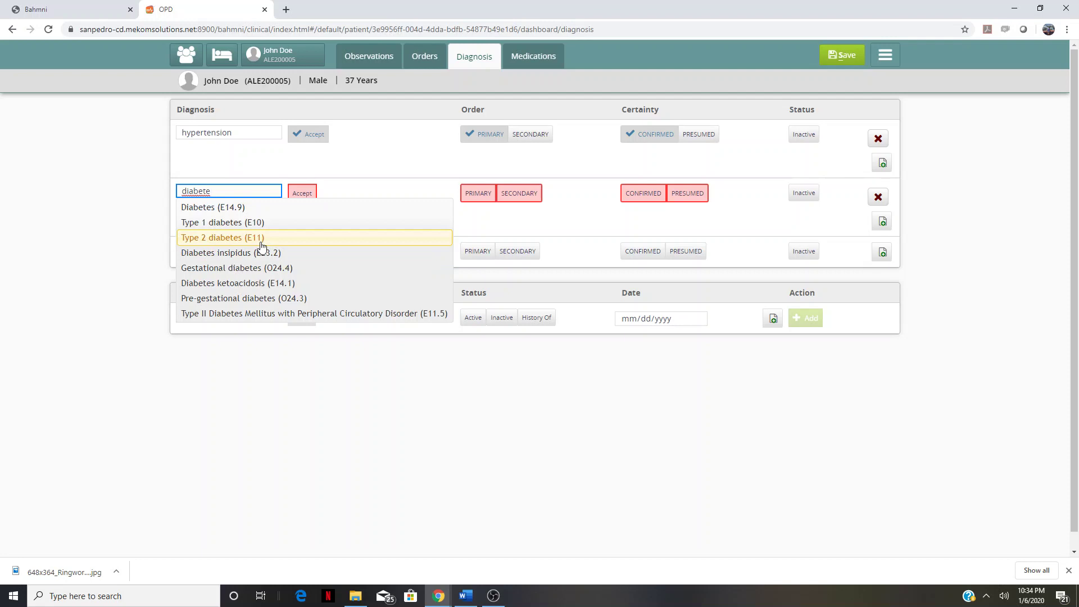
click(286, 246)
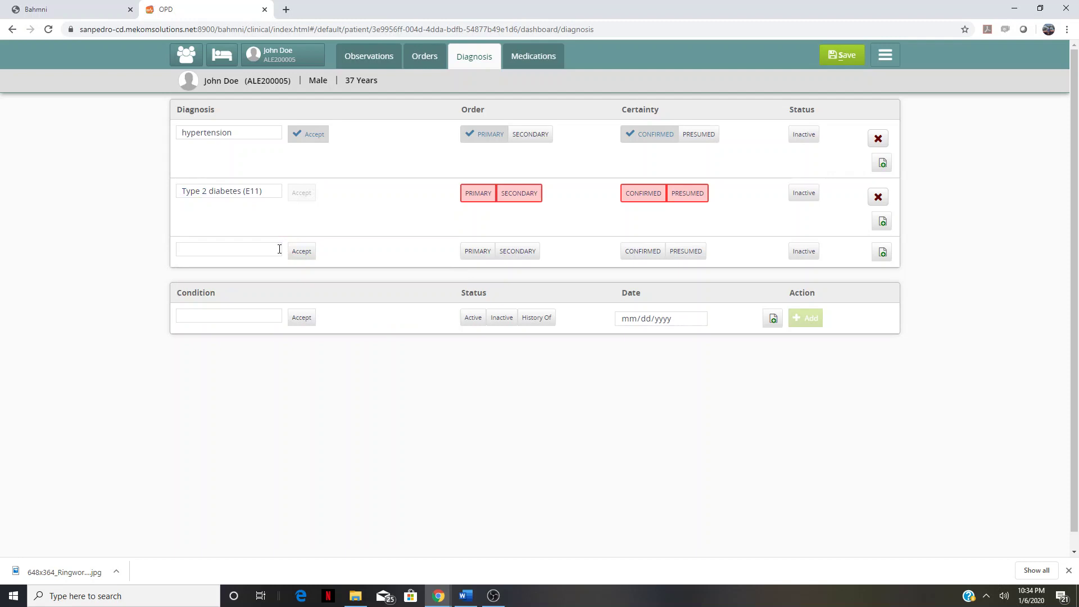
click(483, 196)
click(646, 193)
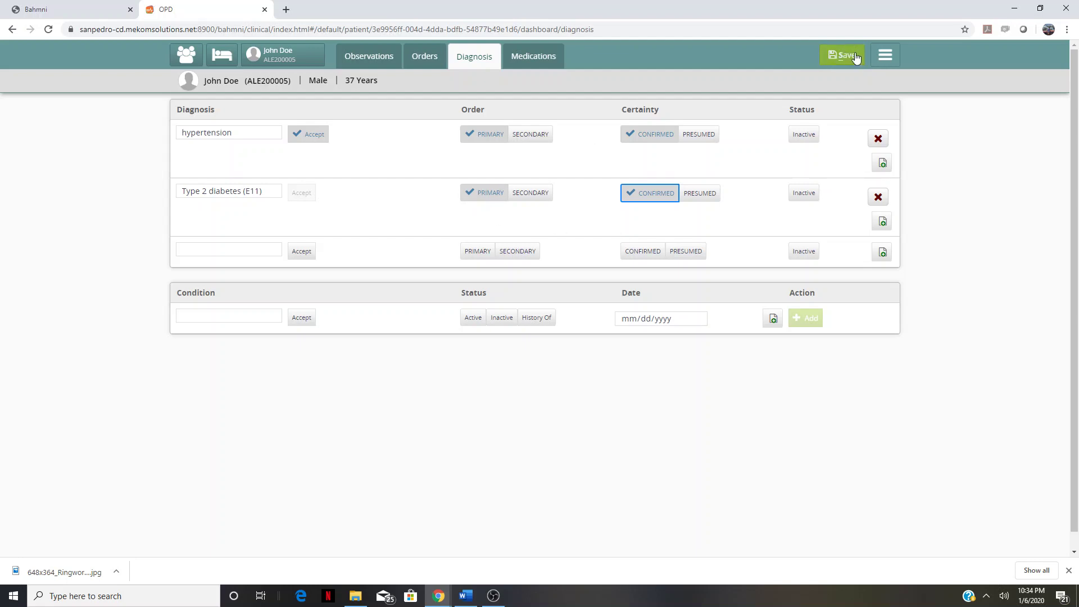
- Recheck the Vitals observations and the entered diagnoses, then save the consultation
click(376, 59)
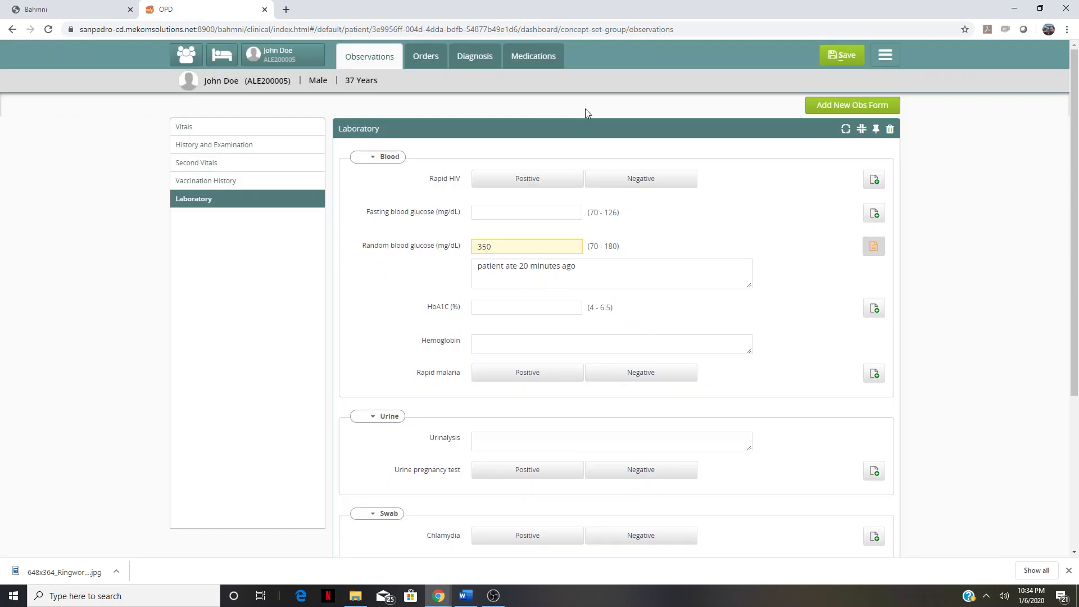
click(225, 128)
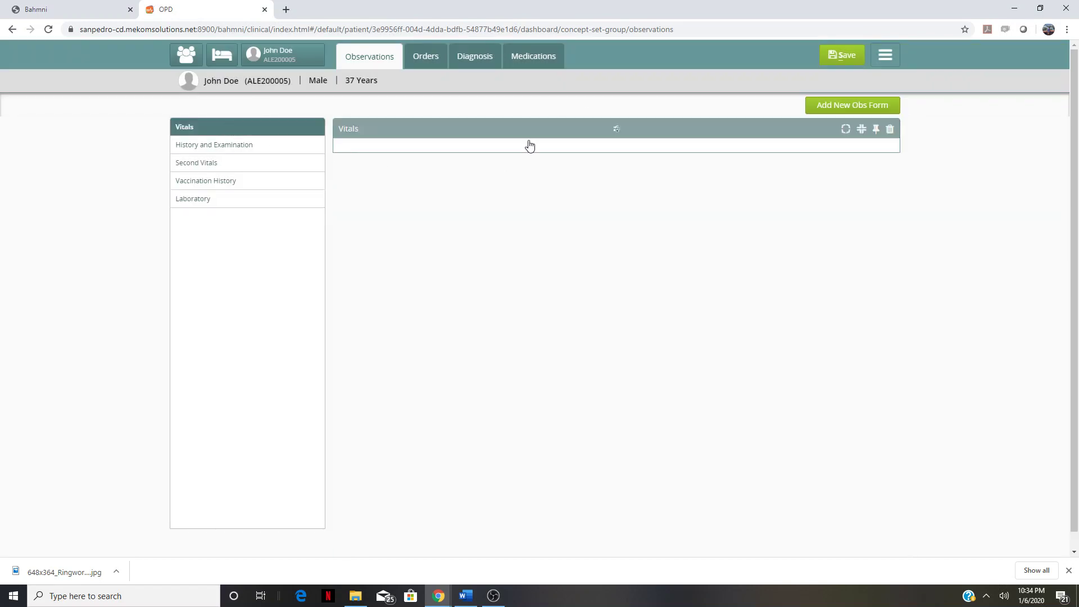
click(480, 58)
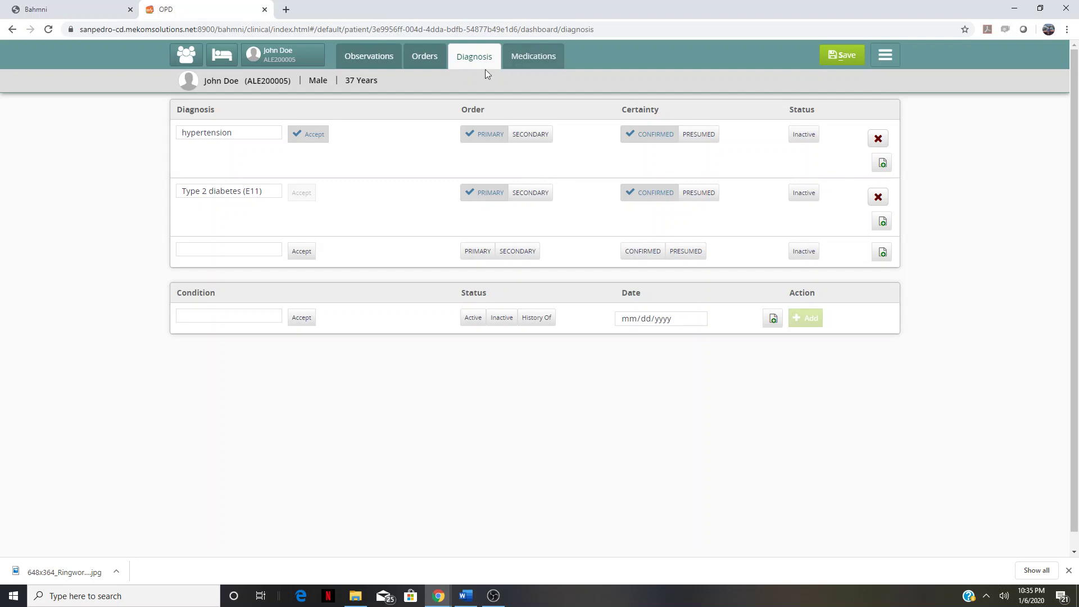
click(393, 63)
click(837, 60)
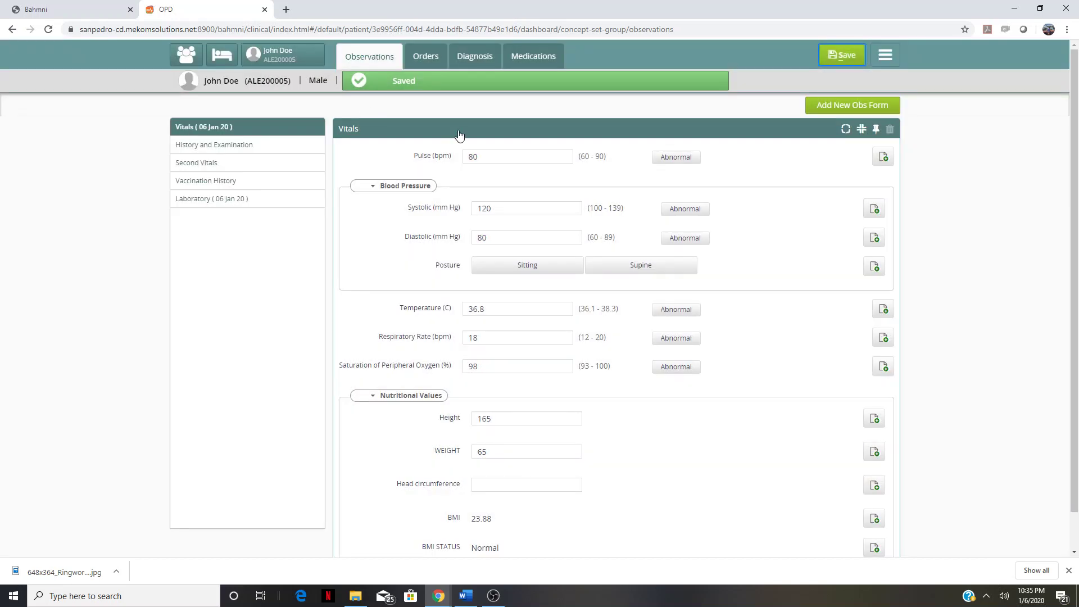
- Leave the consultation for the home dashboard and reopen the same patient's record from today's list in the Clinical module
click(189, 57)
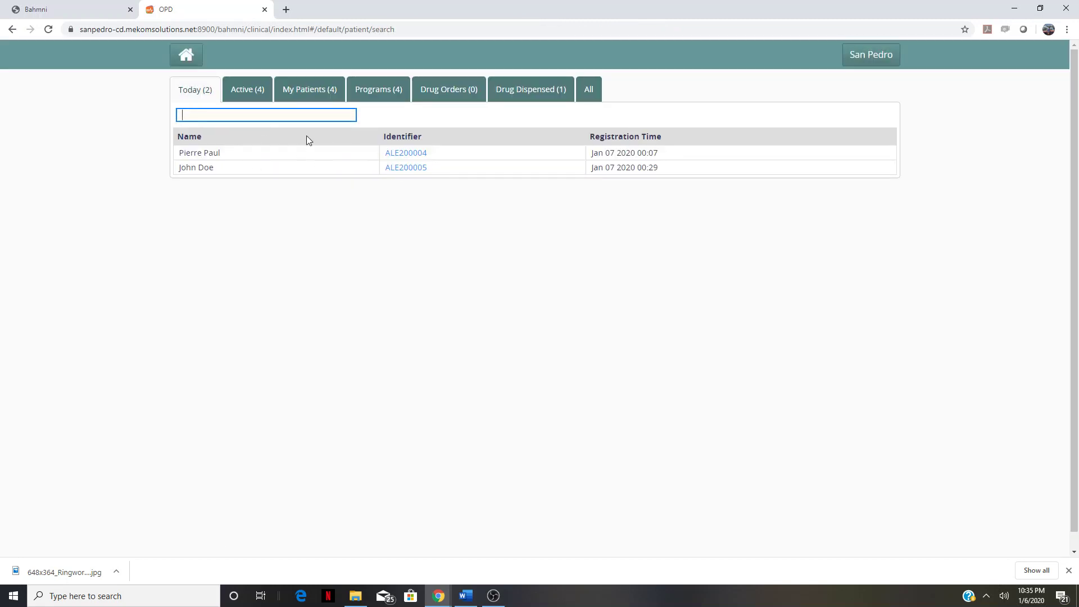
click(186, 55)
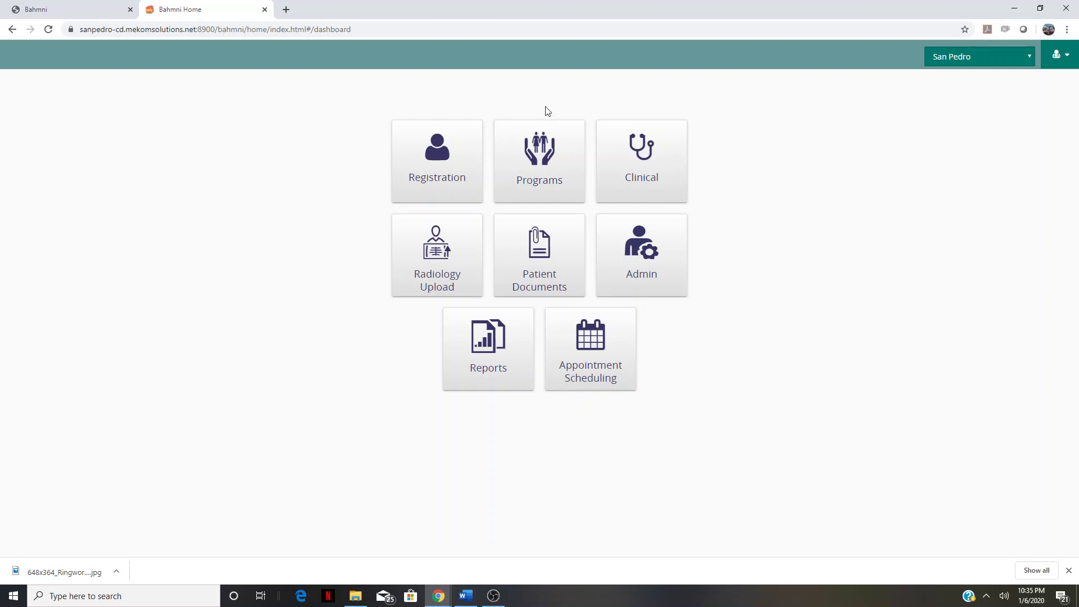
click(651, 184)
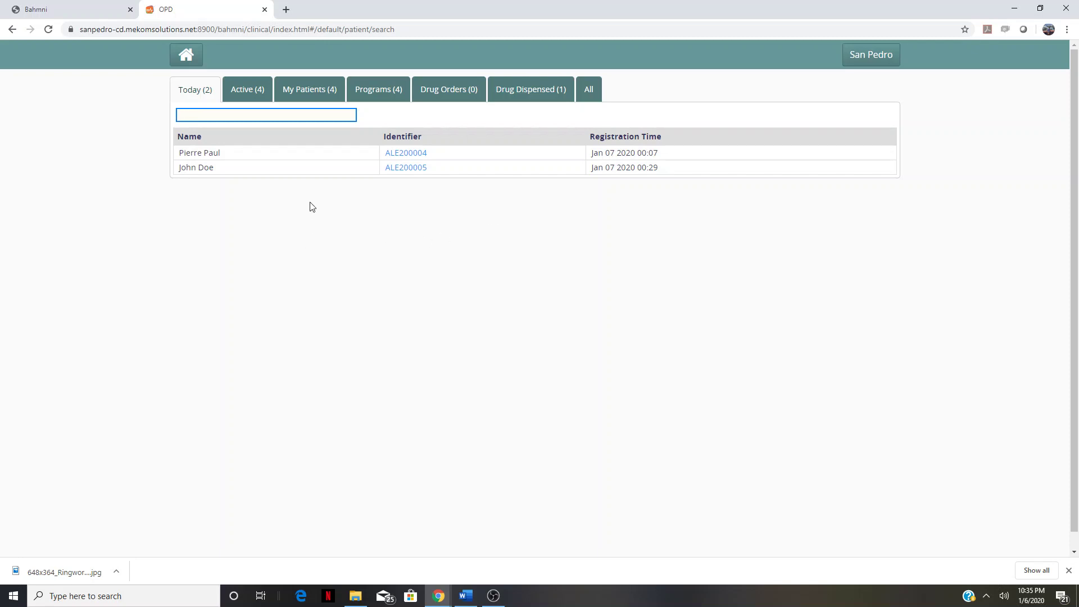
click(410, 170)
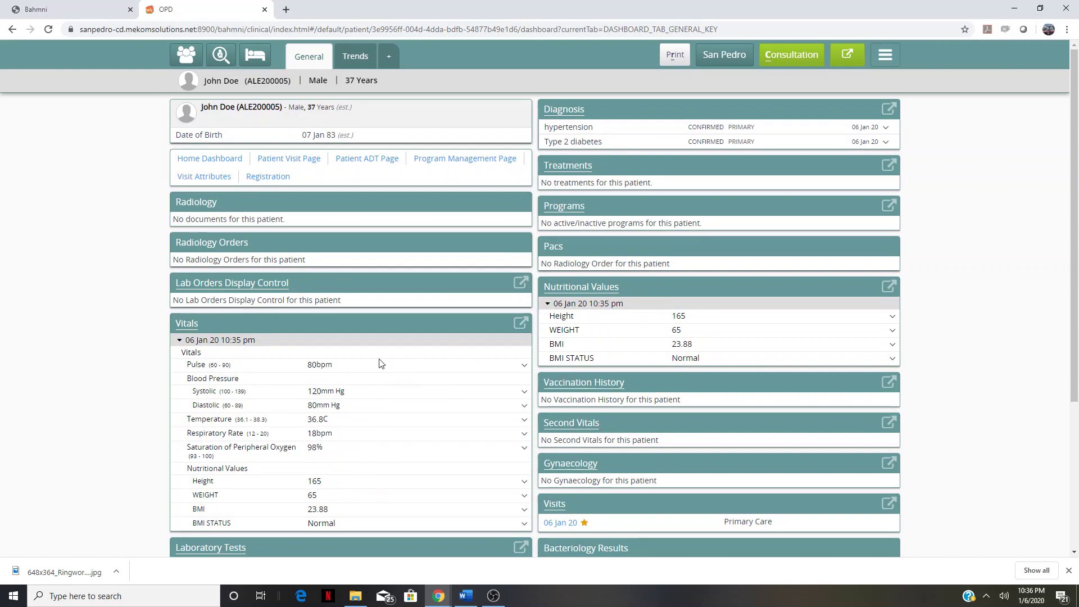
- Review the saved diagnoses, vitals and laboratory results on the patient dashboard, collapsing and re-expanding the Vitals entry
scroll(379, 364, down, 2)
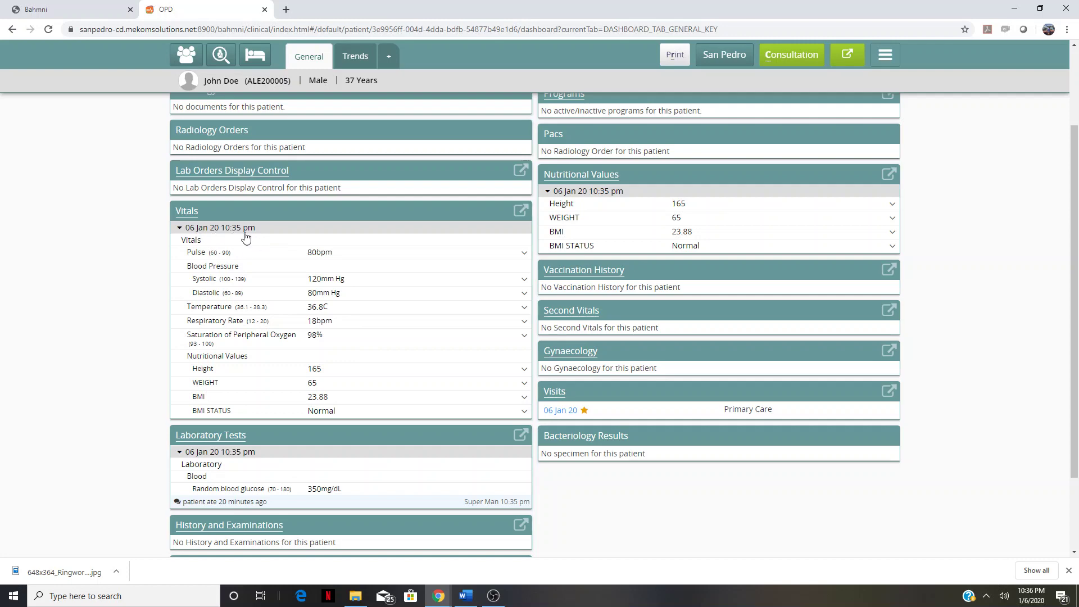
scroll(250, 241, down, 2)
scroll(346, 375, up, 4)
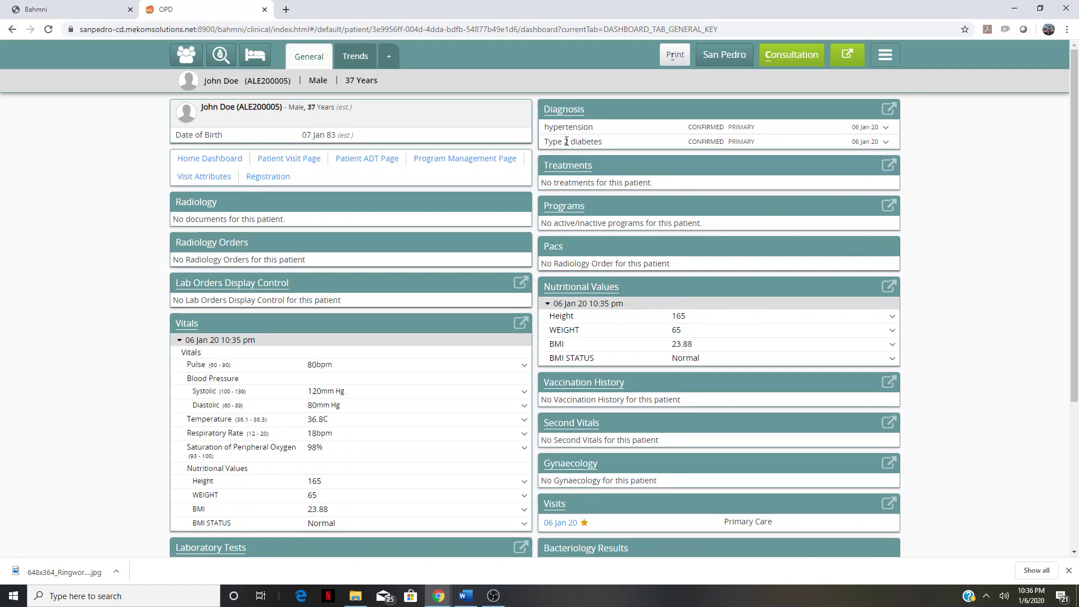
scroll(465, 236, down, 1)
scroll(465, 236, down, 2)
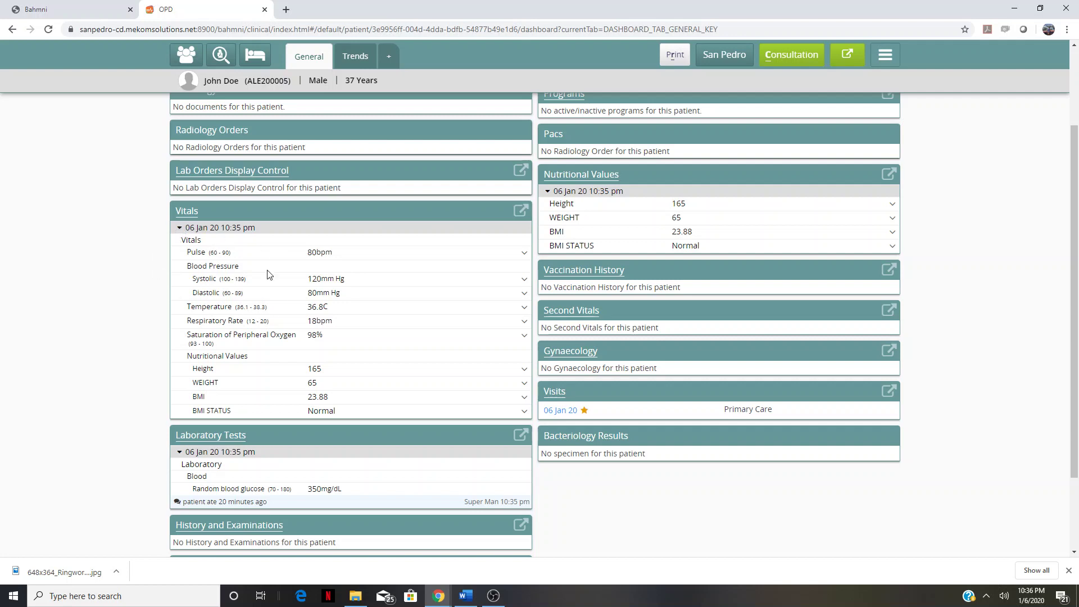
scroll(268, 274, up, 2)
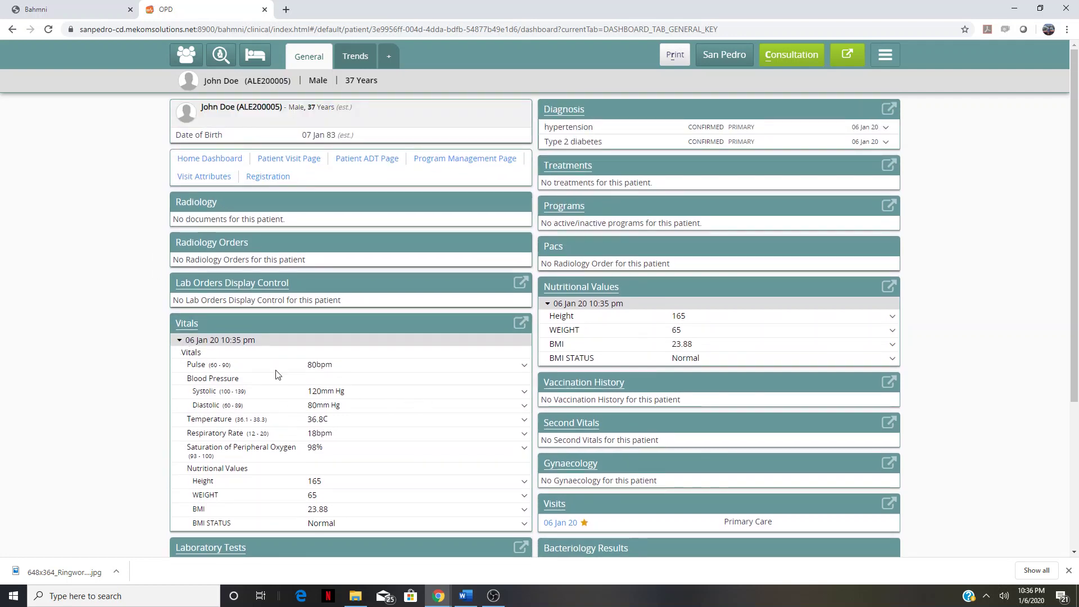
click(179, 341)
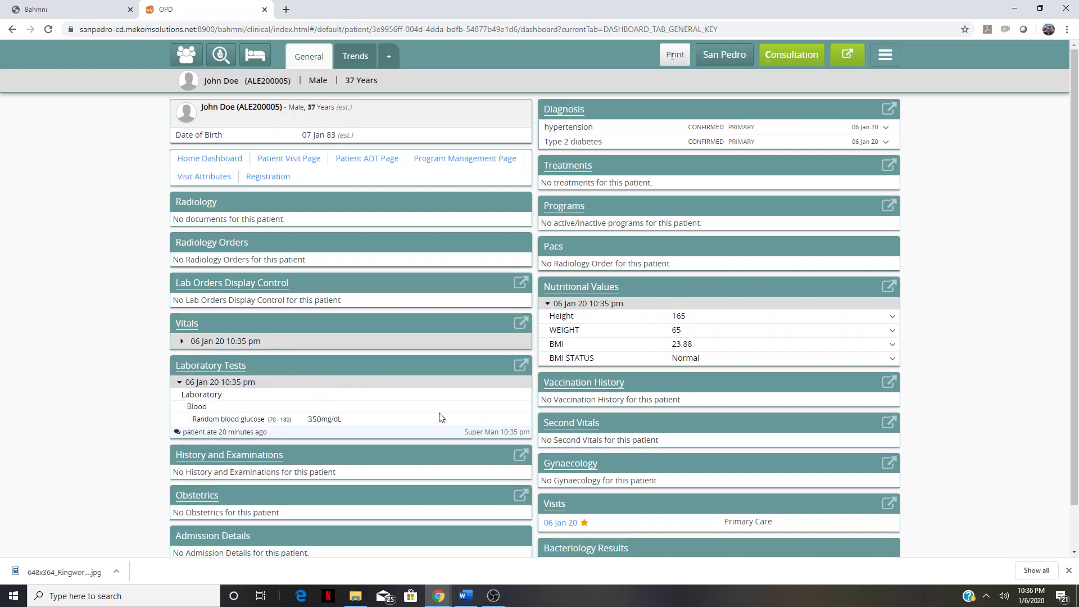
click(193, 344)
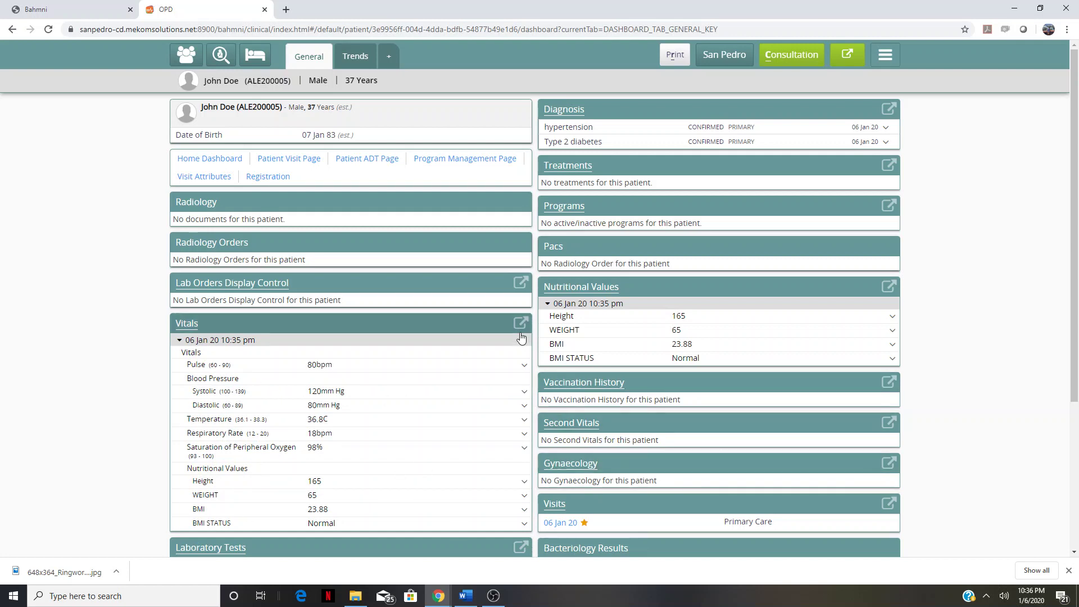
- Reopen the consultation and record "Pain, unspecified" as a problem in the History and Examination form
click(799, 54)
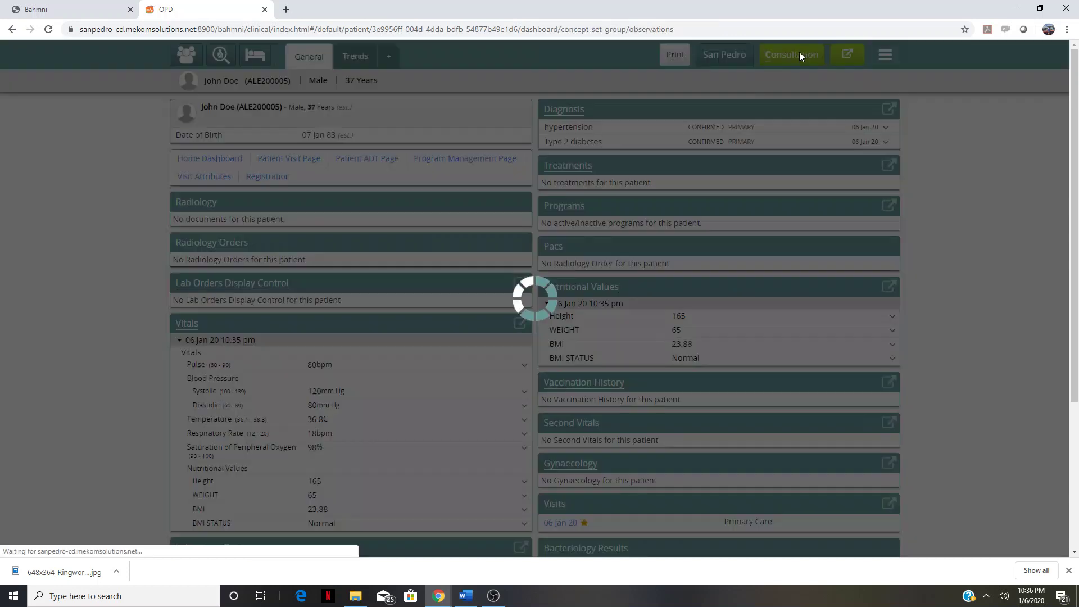
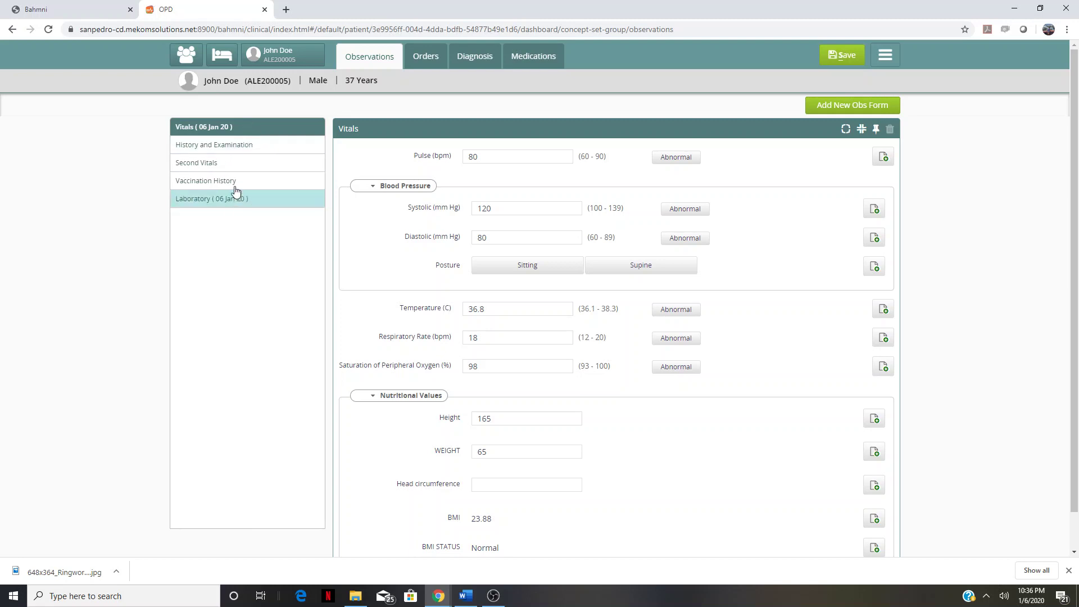
click(254, 152)
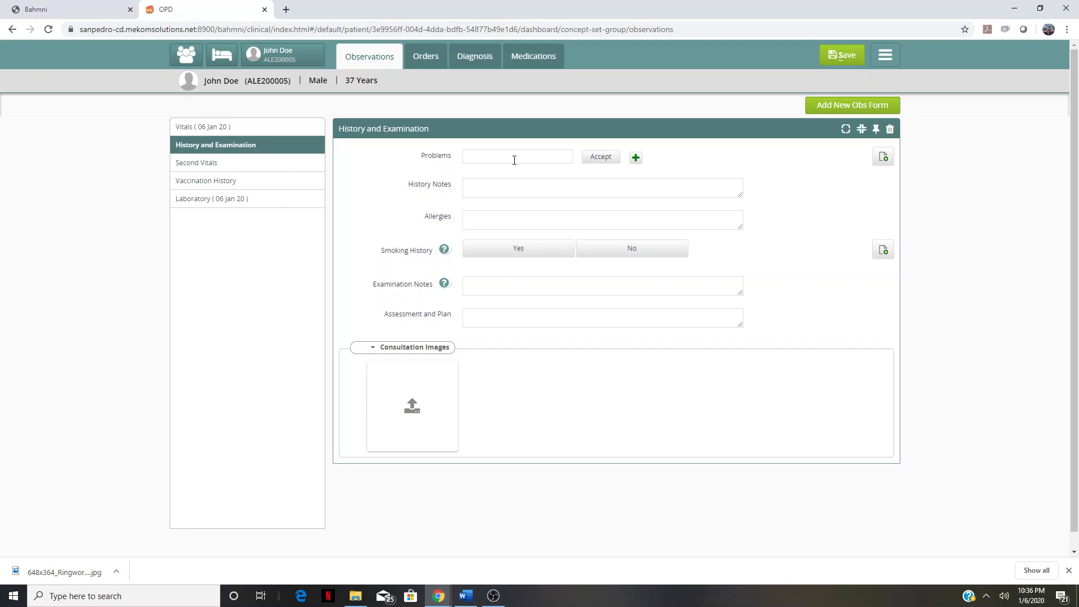
click(514, 160)
text(p)
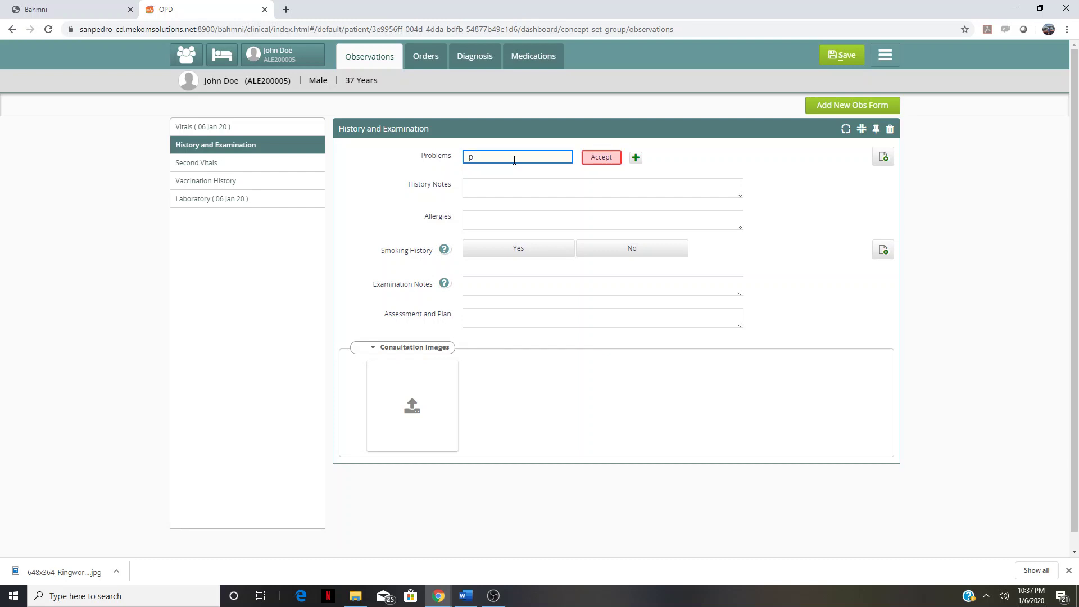
text(ain)
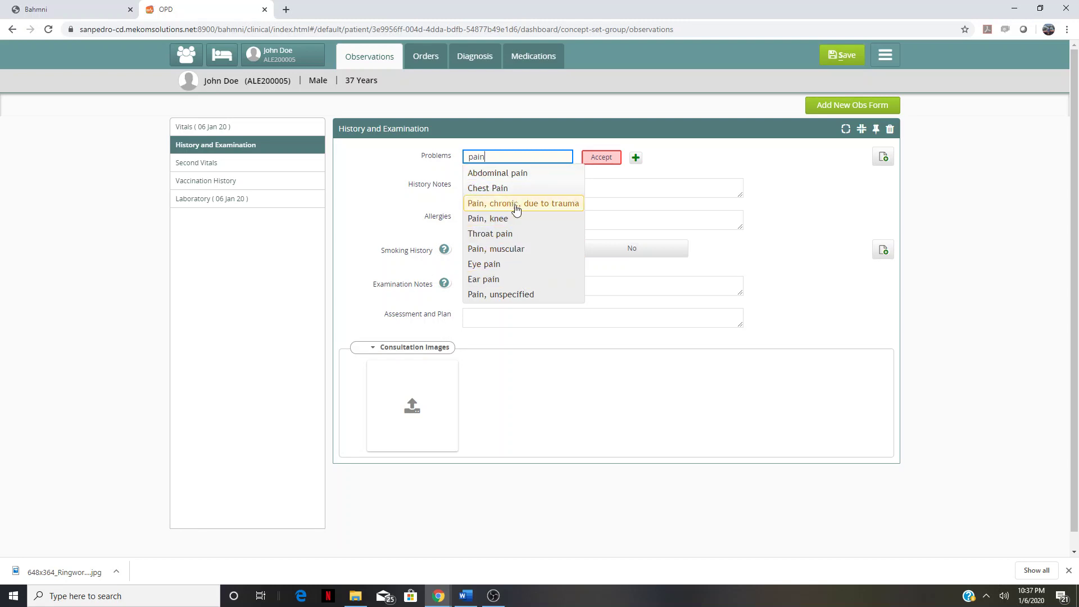
click(525, 295)
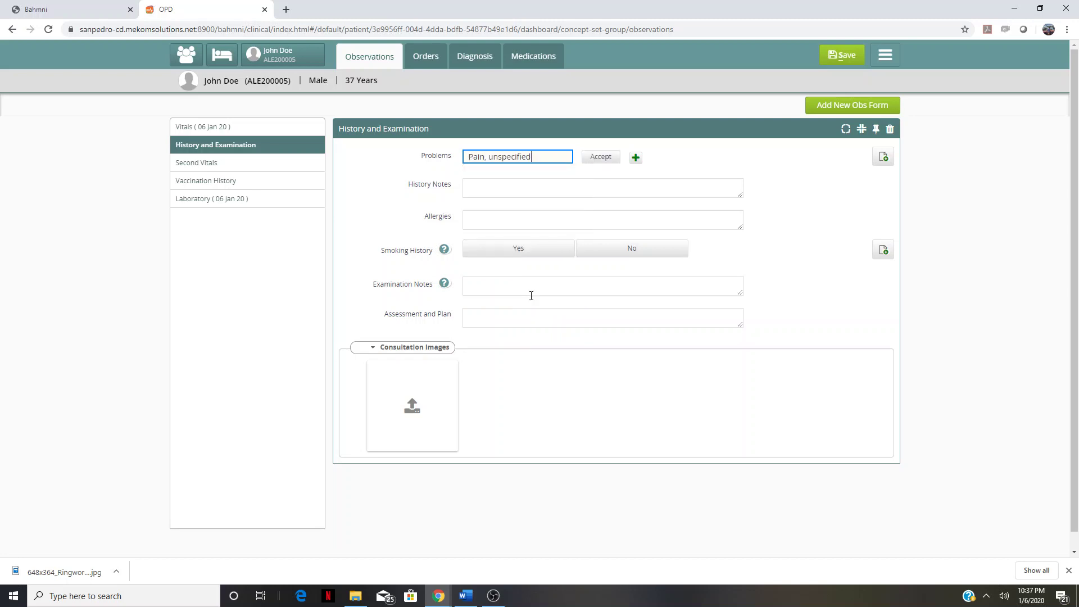
- Add a second problem entry, "Nausea, alone", to the History and Examination form
click(633, 161)
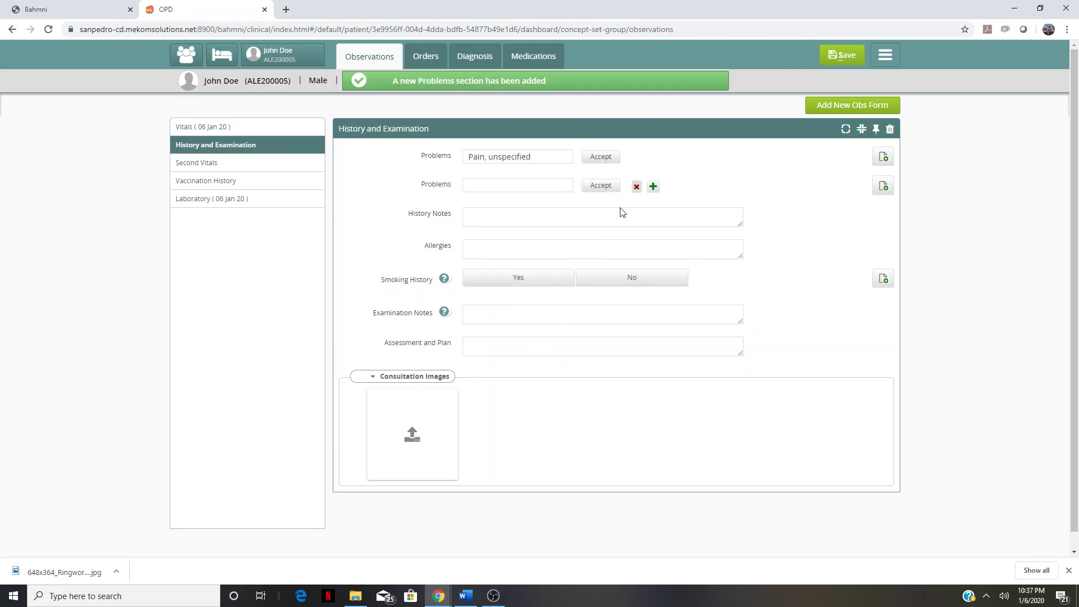
click(518, 185)
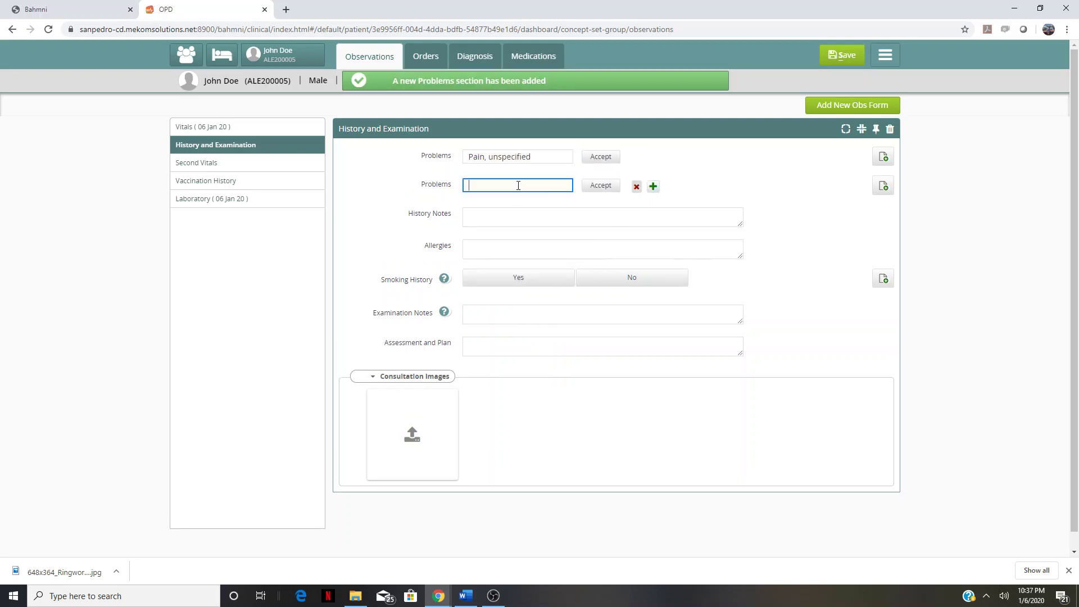
text(naus)
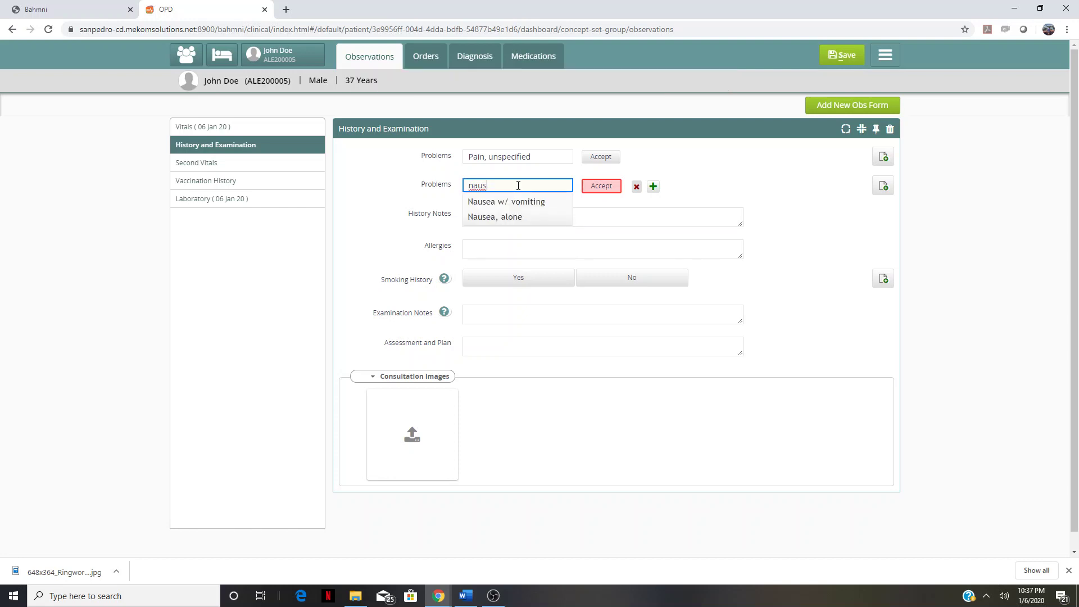
click(535, 217)
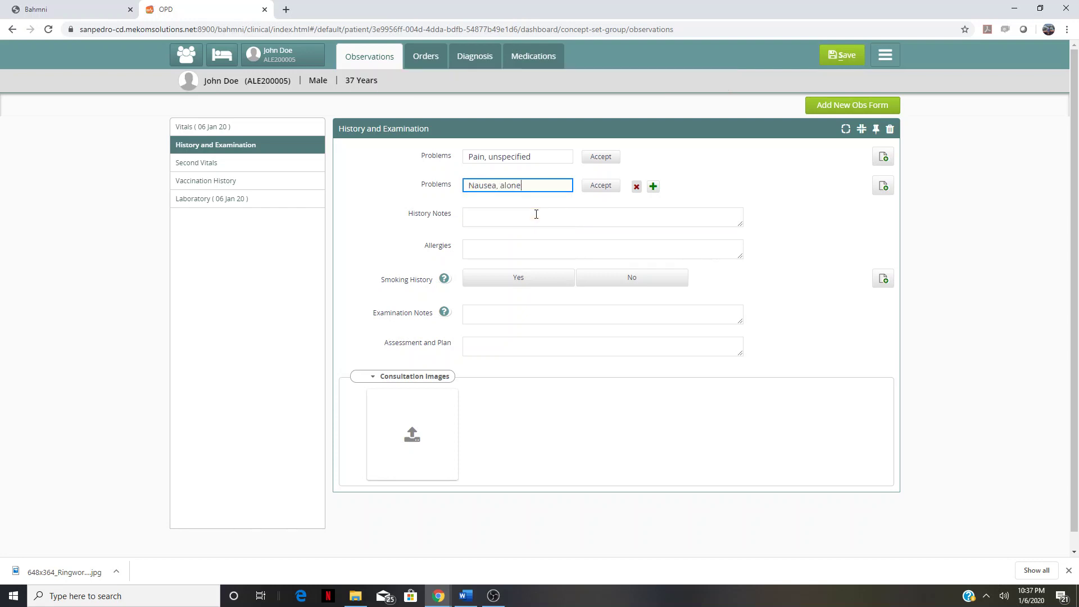
- Add a third problem entry, "Headache", to the History and Examination form
click(653, 186)
click(520, 213)
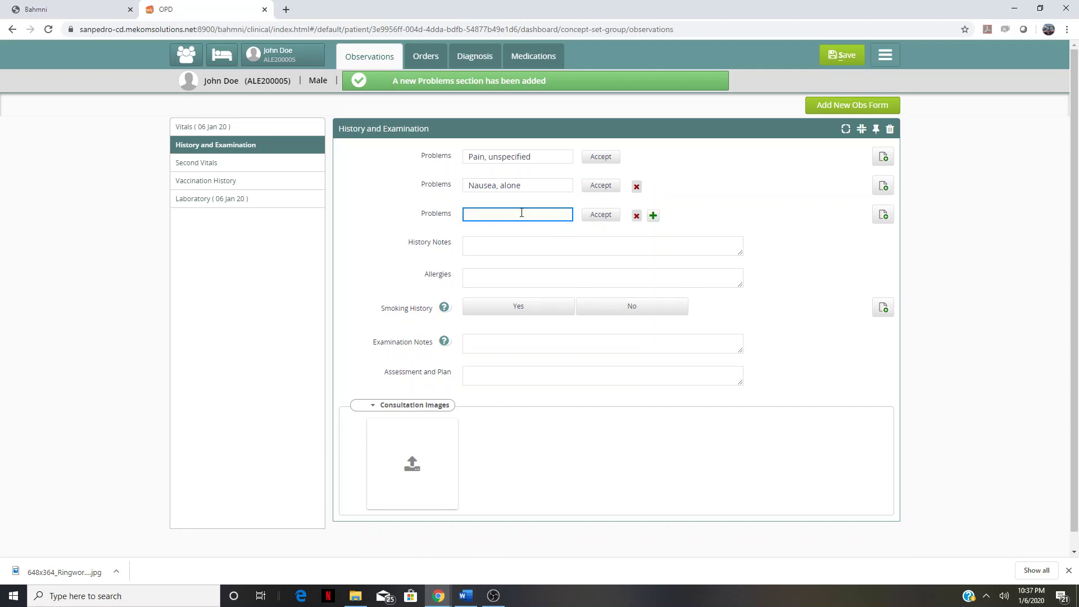
text(head)
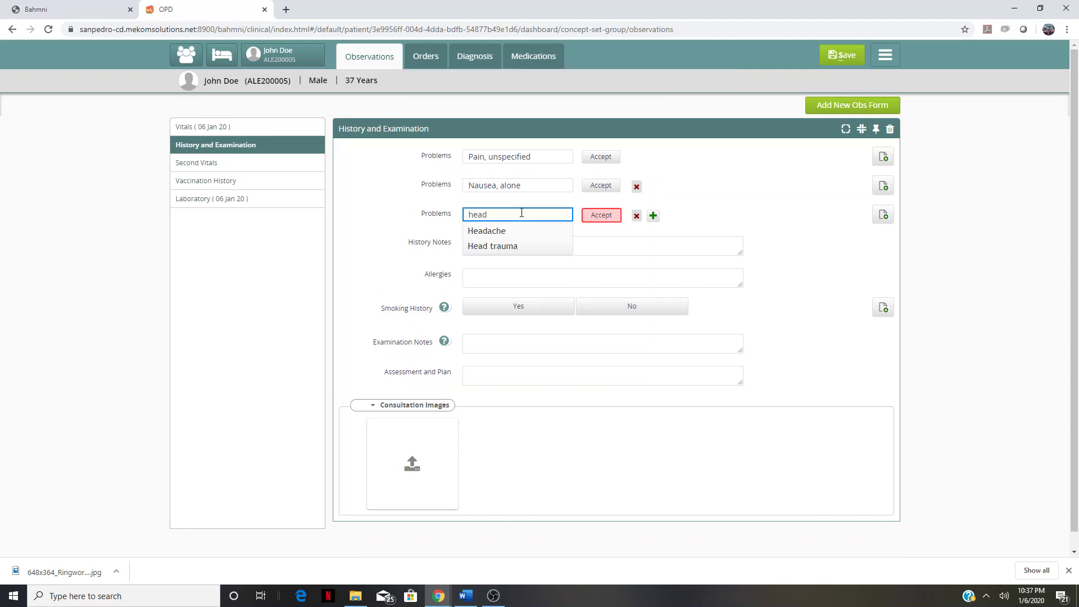
click(541, 236)
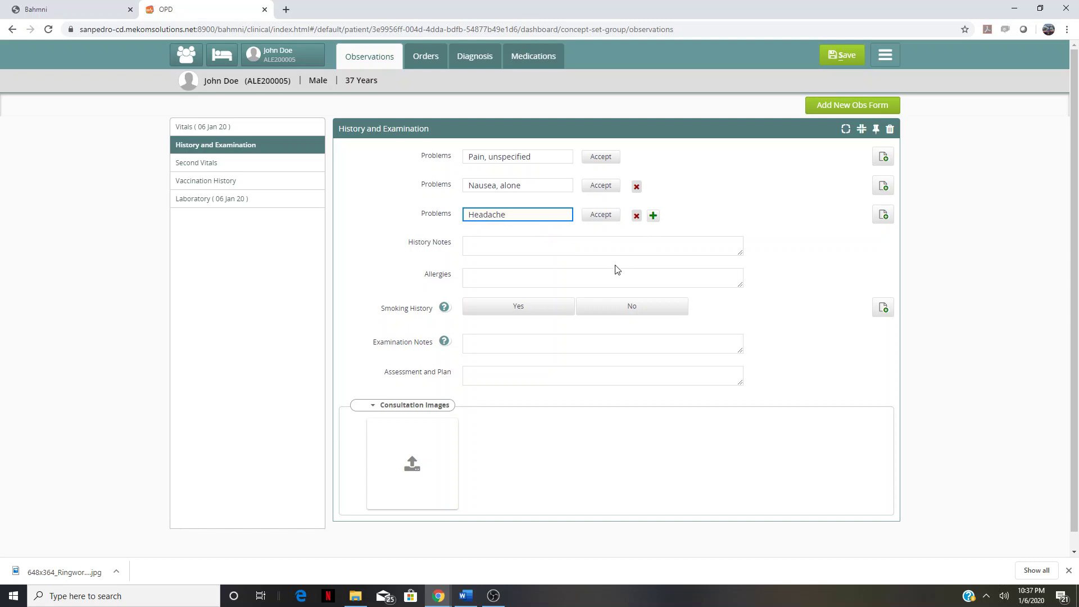
- Add the note "right knee pain started 3 days ago, does not radiate" to the "Pain, unspecified" problem
click(516, 244)
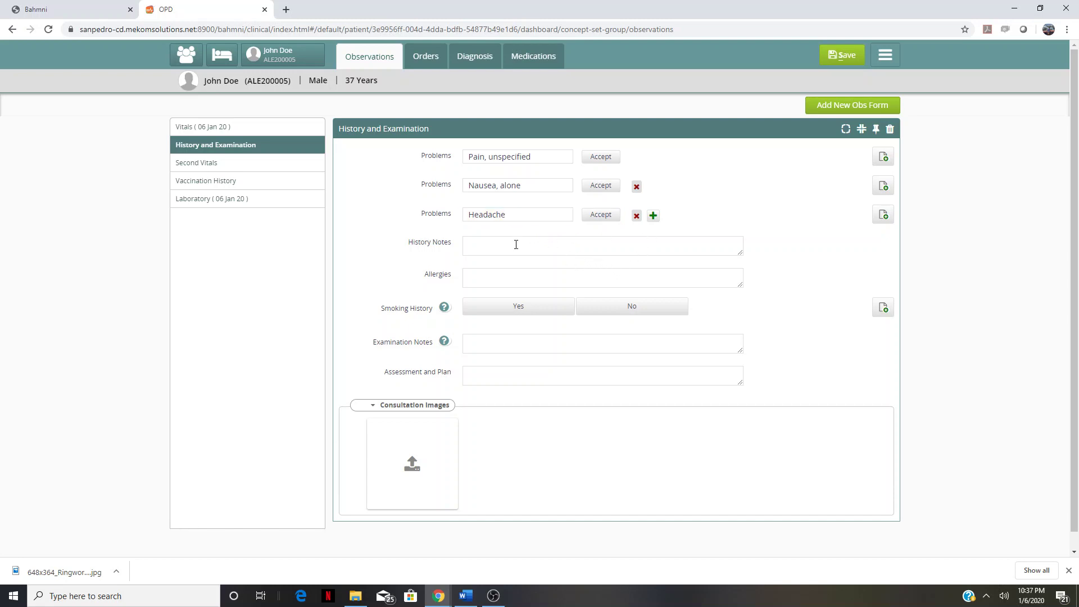
click(515, 245)
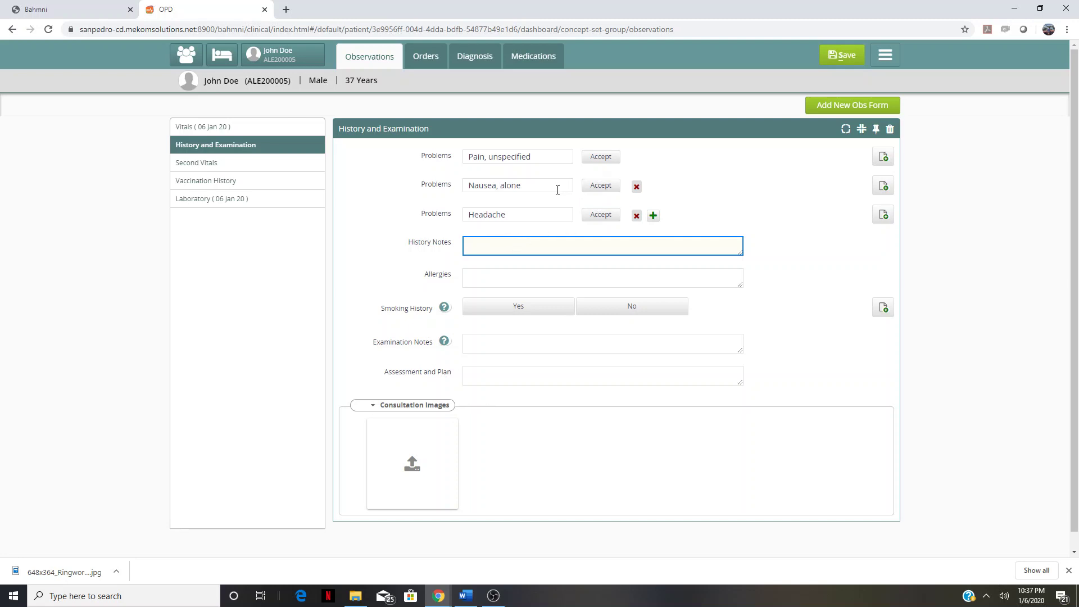
click(882, 157)
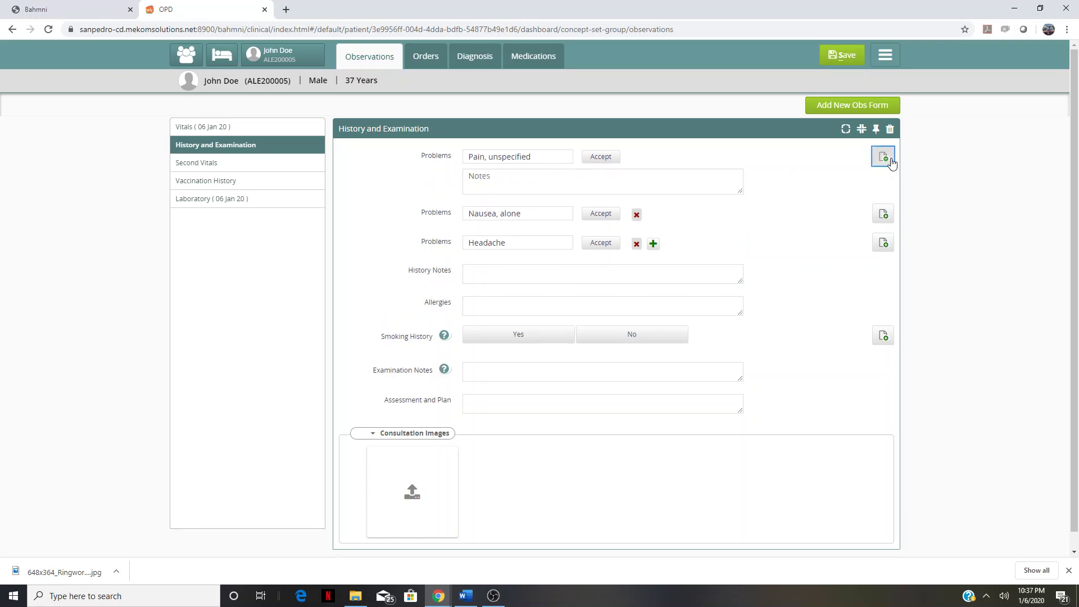
click(613, 182)
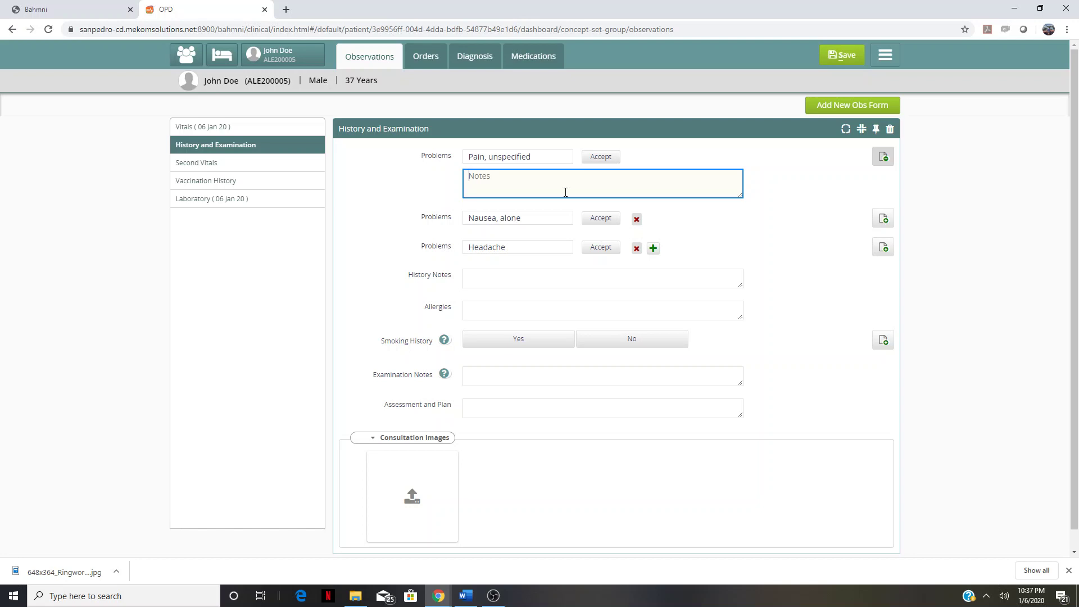
text(right knee p)
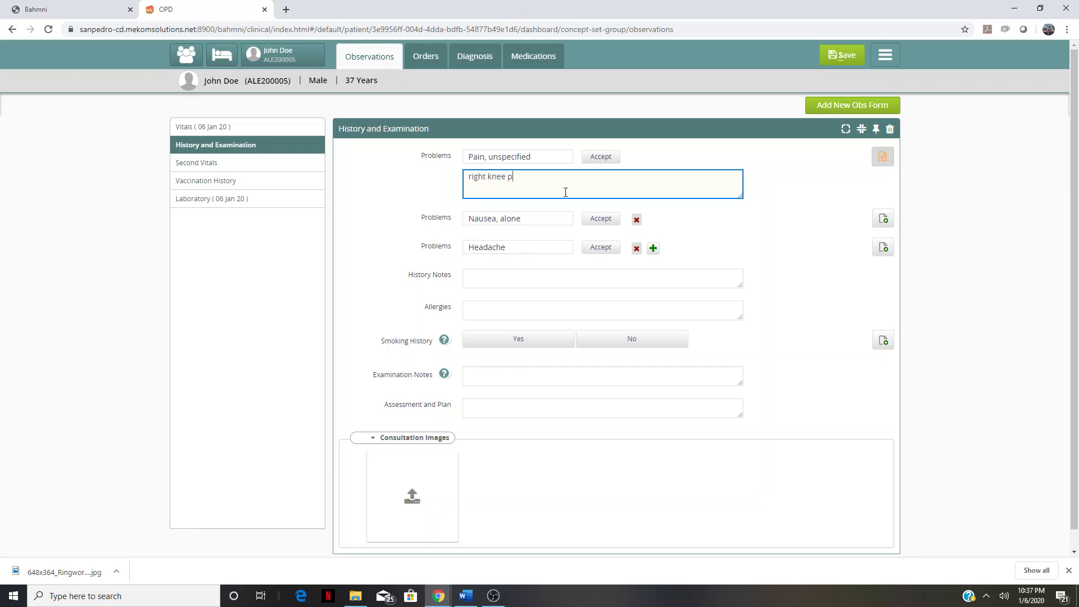
text(ainl)
text( started 3 days ago,m d)
key(BackSpace)
key(BackSpace)
key(BackSpace)
text(does not radiate)
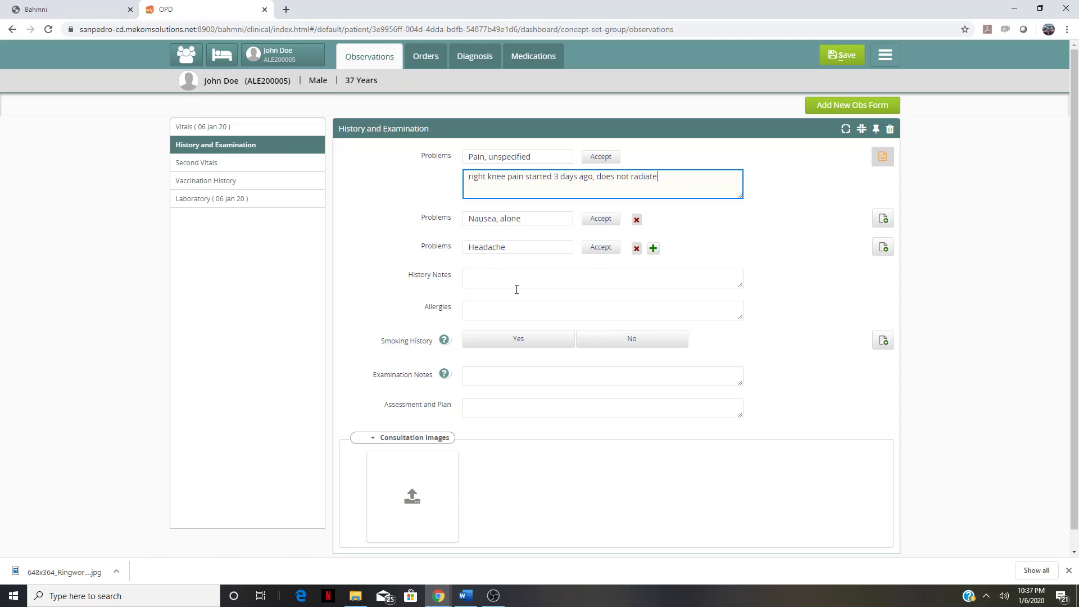
scroll(487, 287, down, 1)
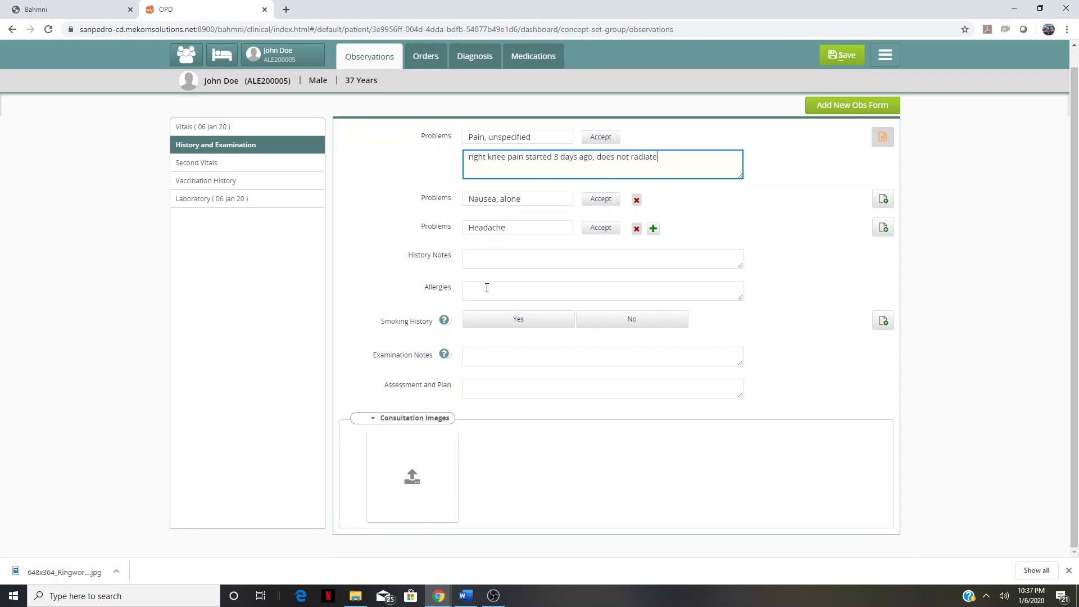
click(529, 350)
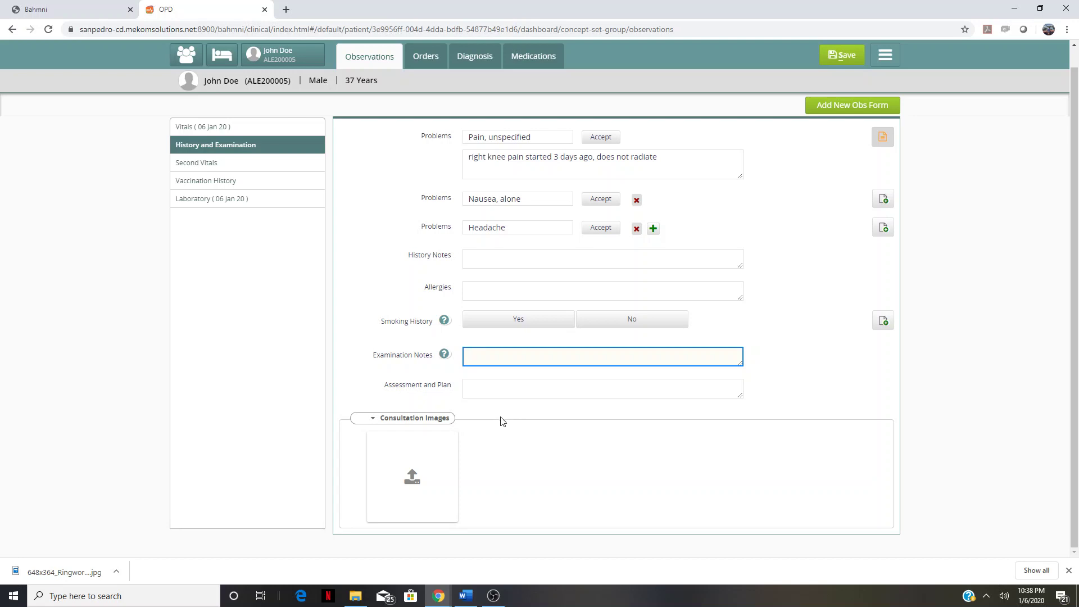
click(419, 482)
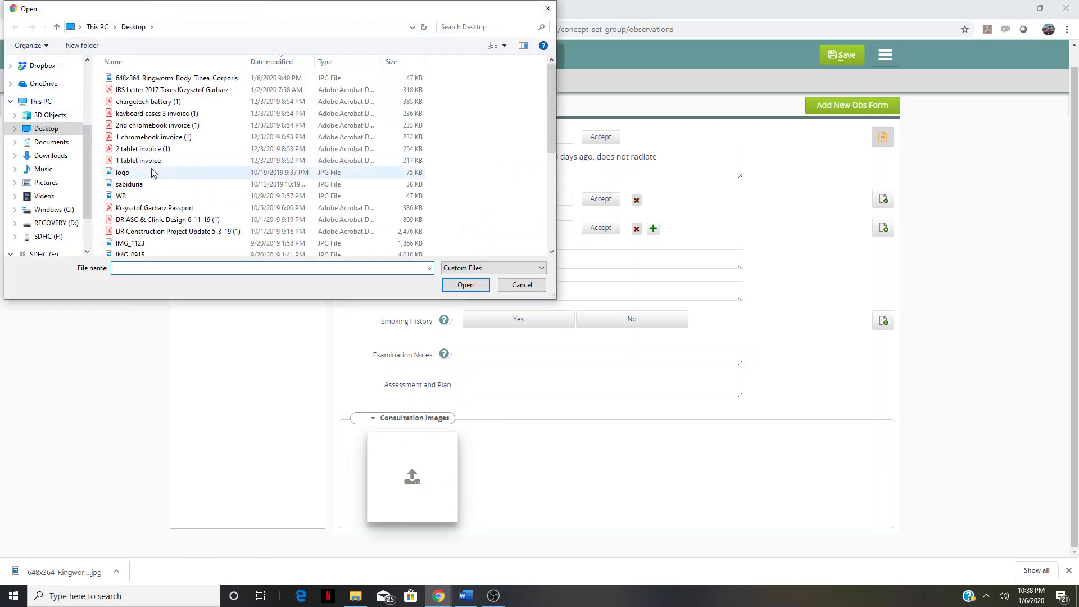
click(521, 285)
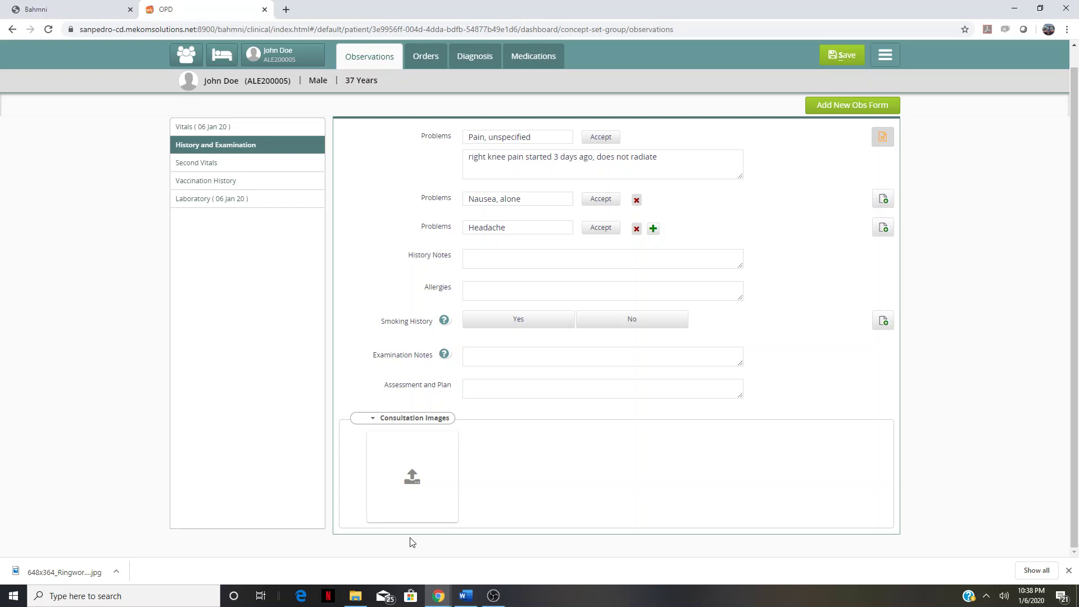
- Add Migraine (G43.9) as a primary, confirmed diagnosis and save the consultation
click(472, 57)
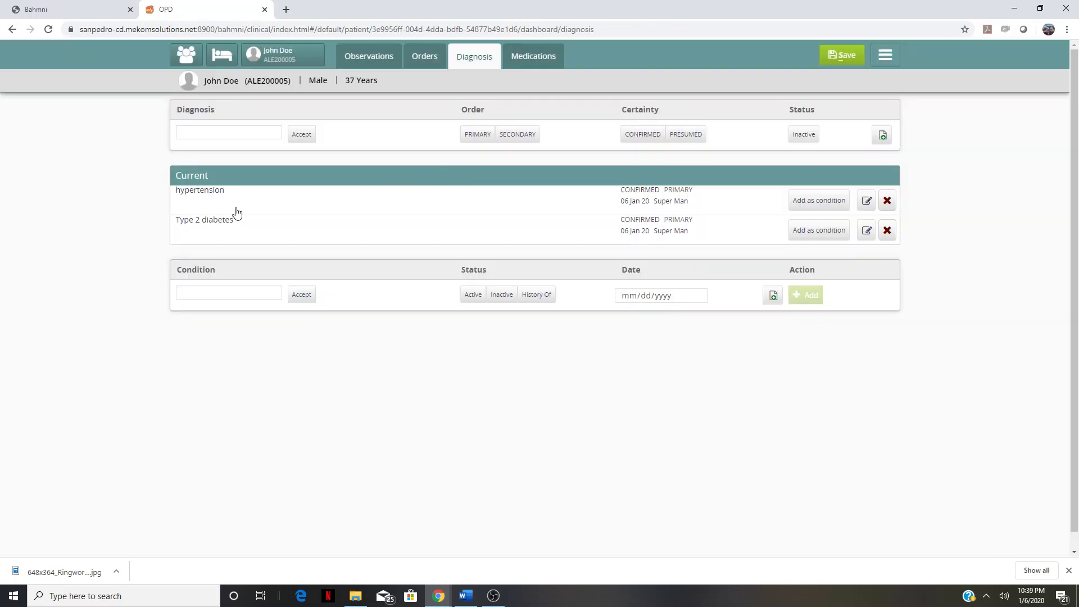
click(230, 135)
text(di)
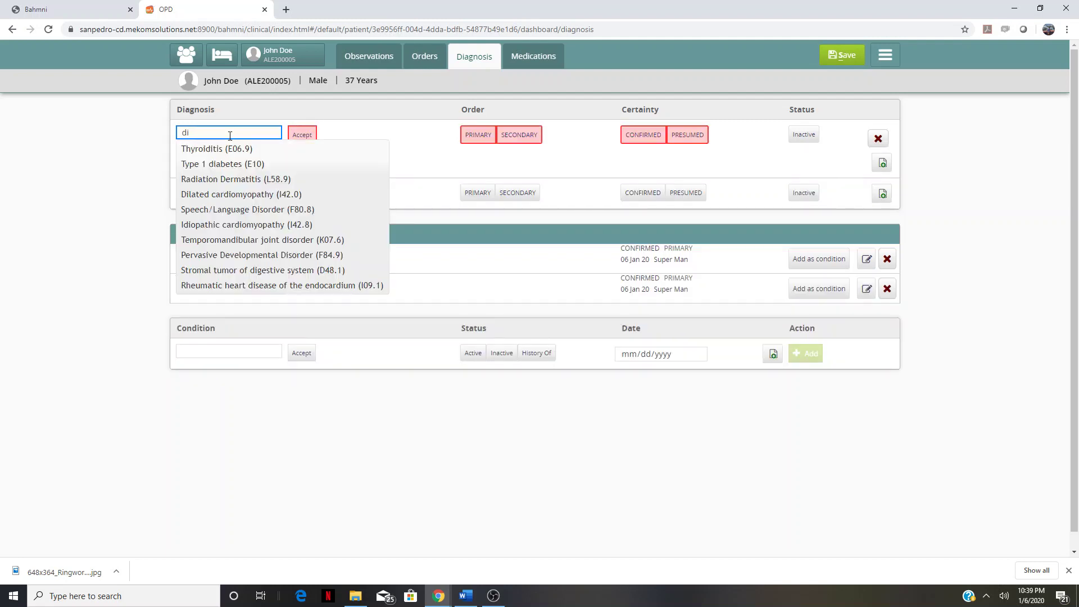
key(BackSpace)
key(BackSpace)
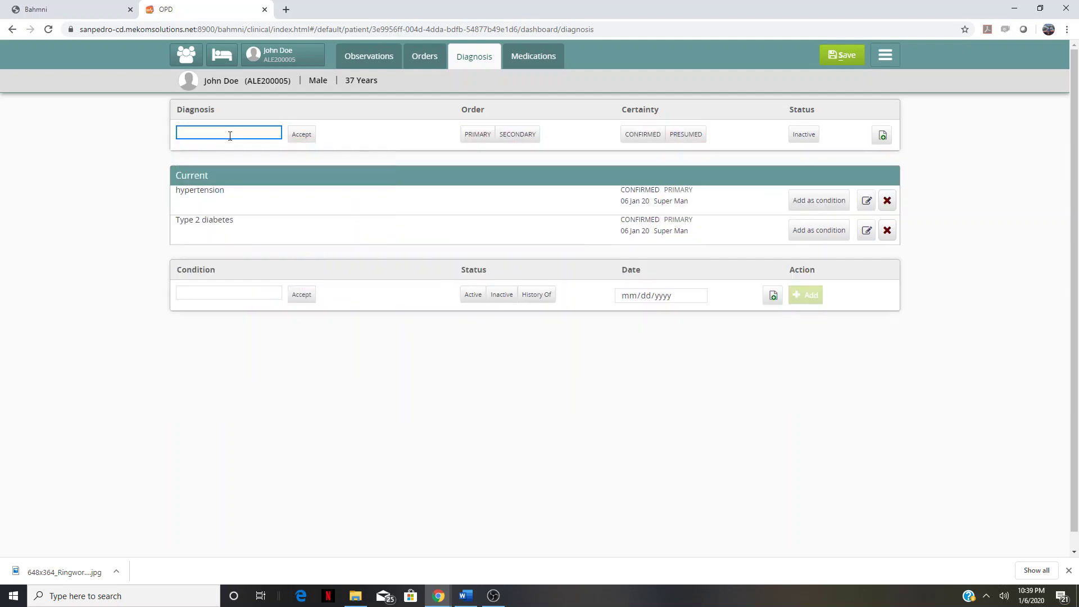
text(mig)
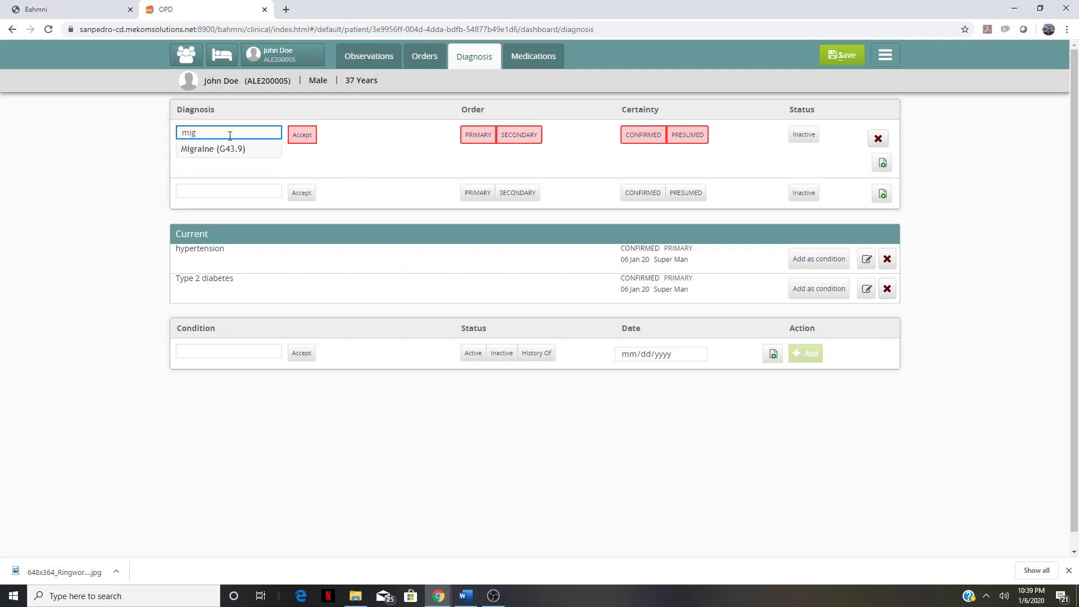
click(227, 149)
click(474, 135)
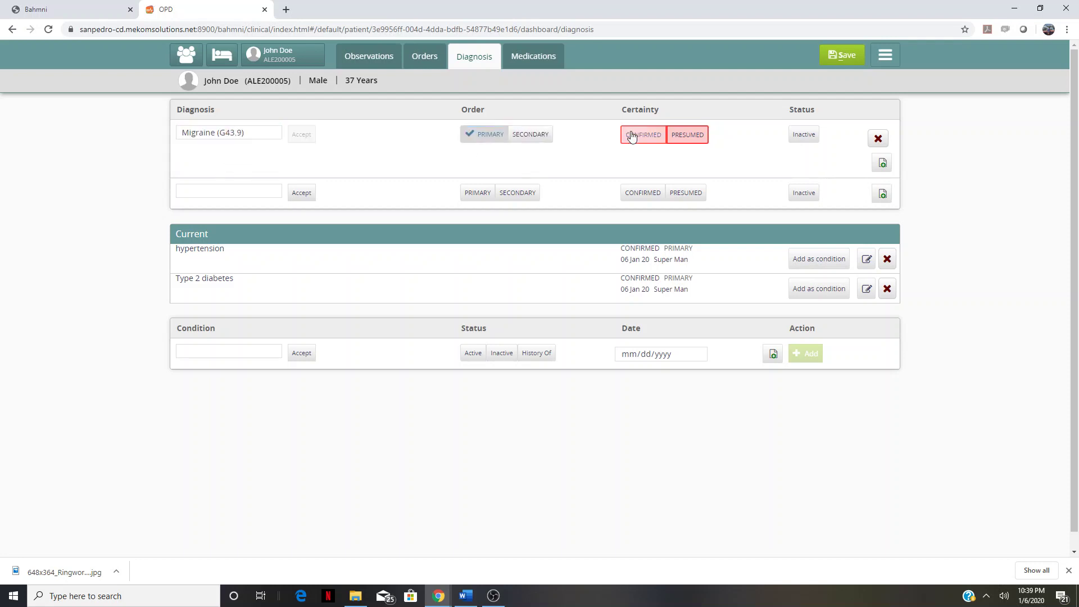
click(632, 137)
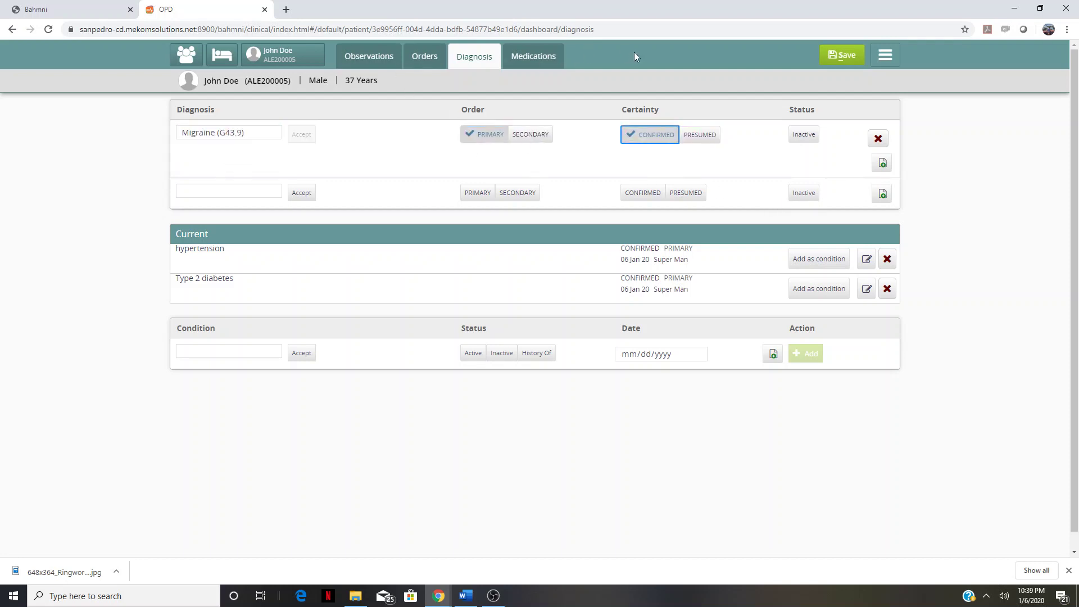
click(840, 55)
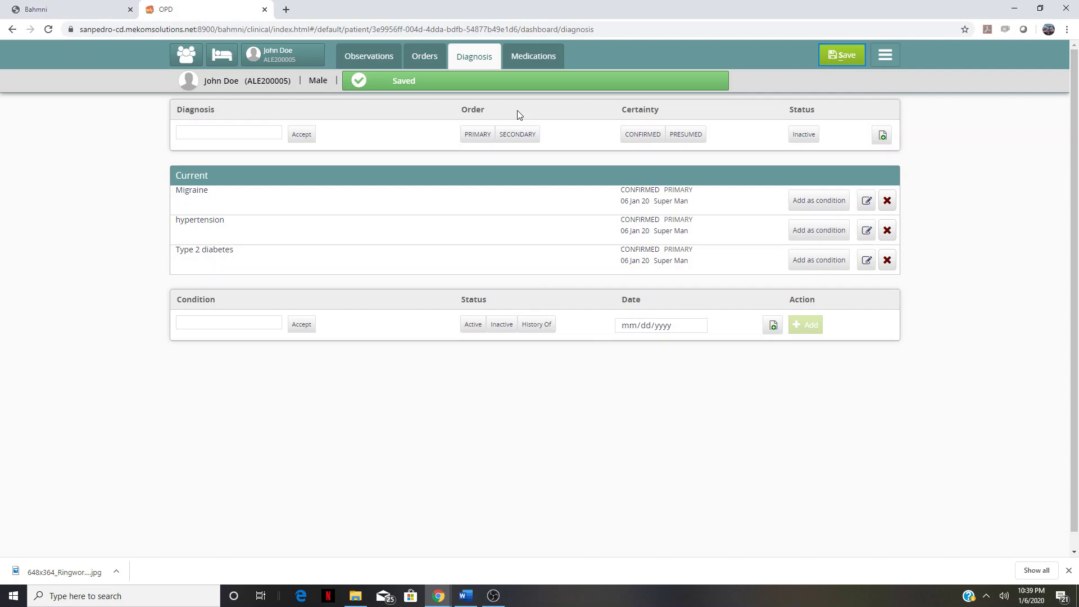
- Fill in a drug order for Acetaminophen 500mg tabs with a dose of 1 tablet, frequency Q6H and oral route
click(533, 57)
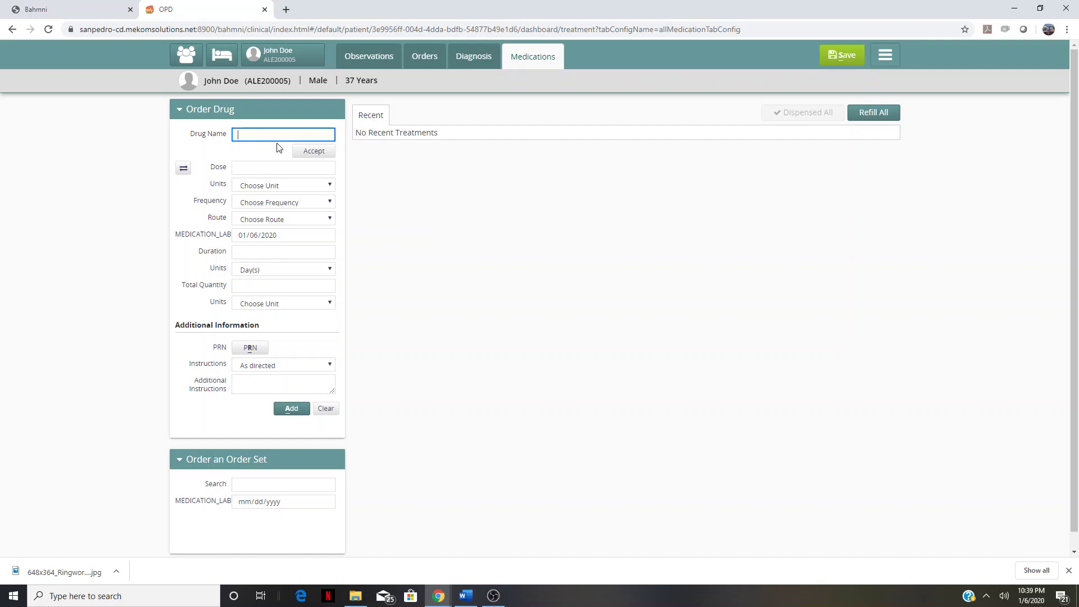
key(Return)
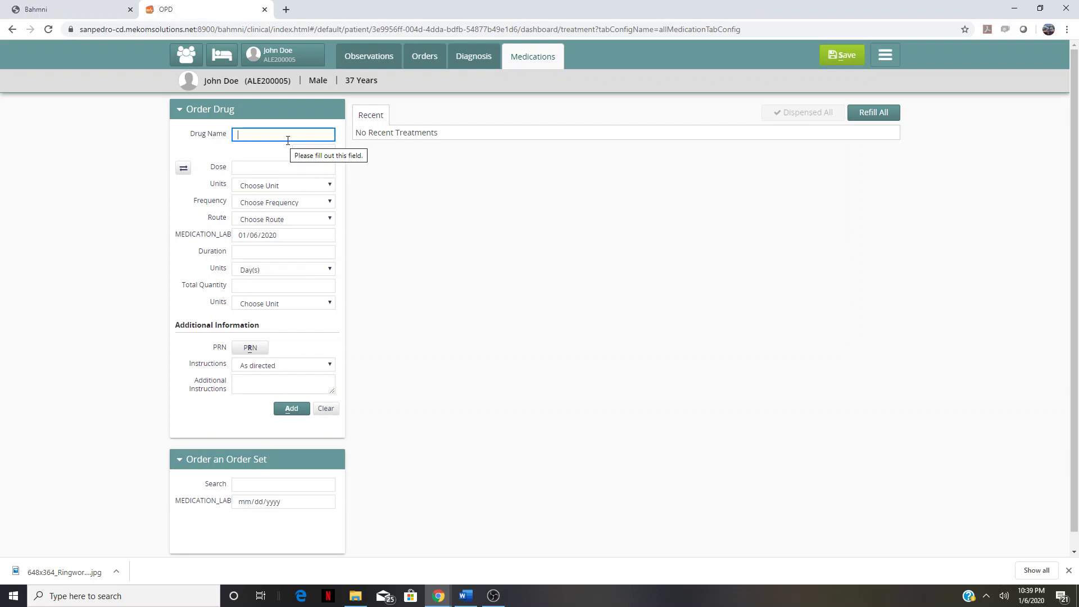
text(acet)
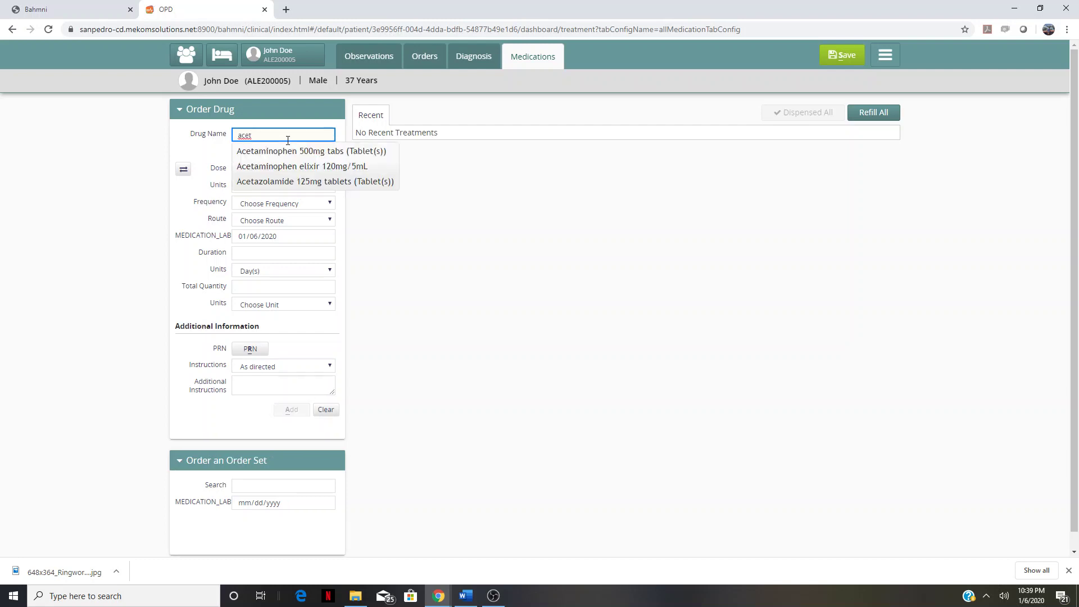
click(314, 151)
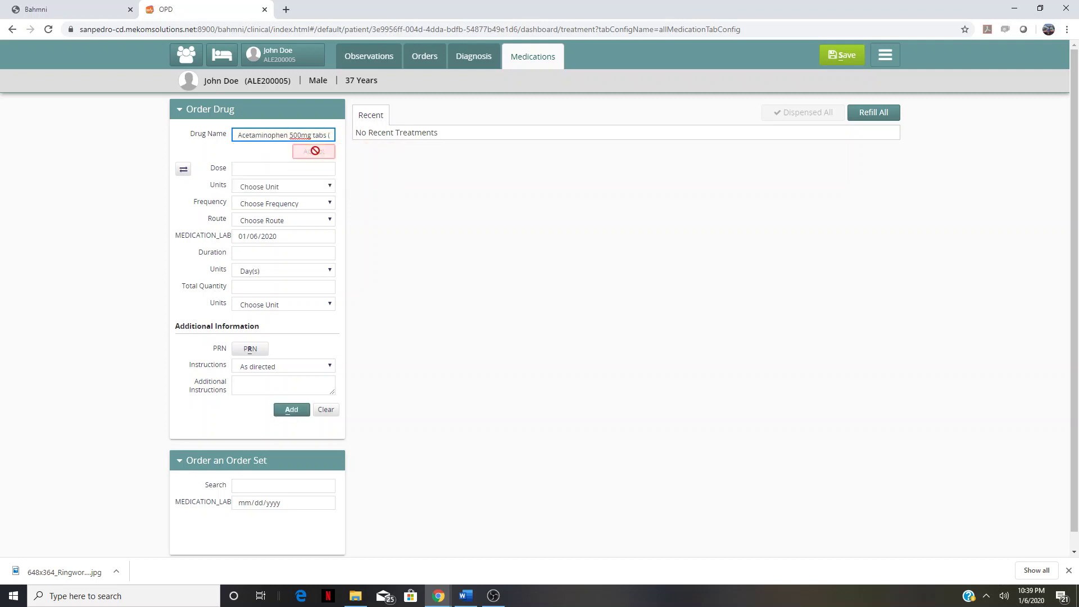
click(301, 171)
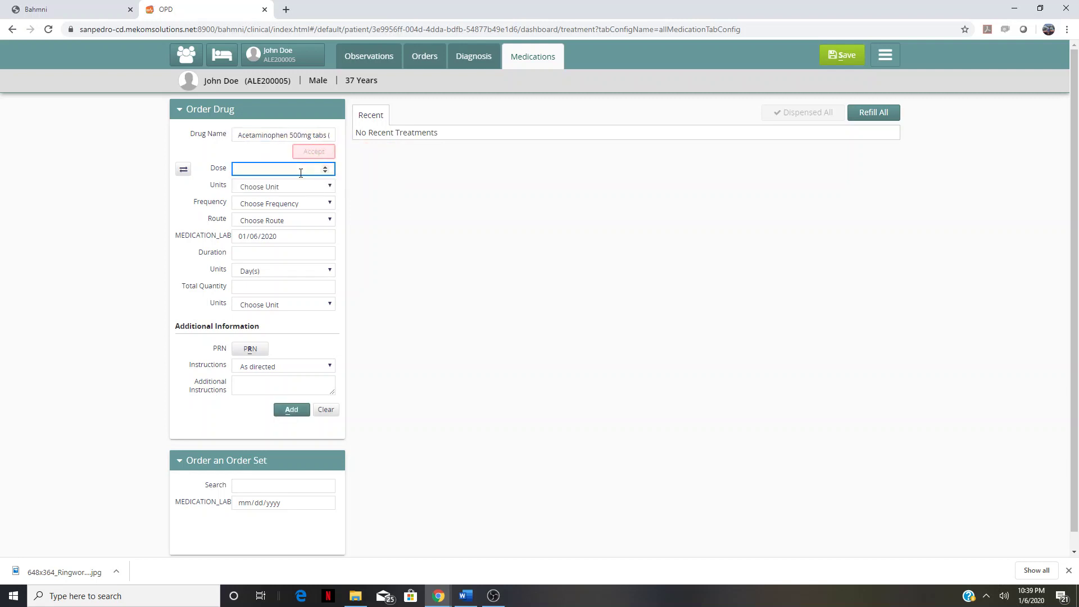
click(269, 188)
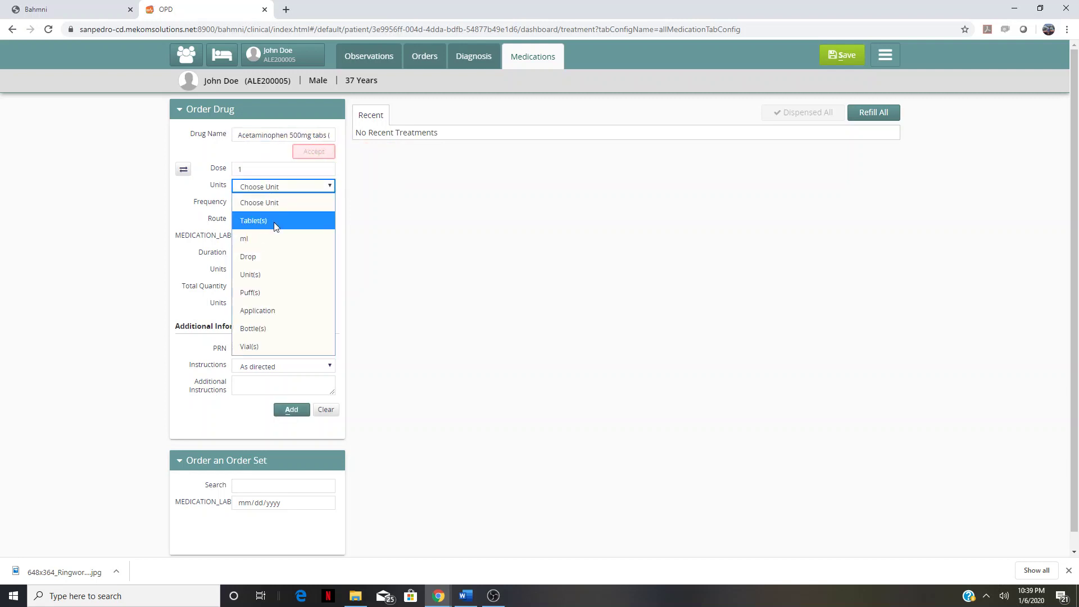
click(274, 221)
click(279, 206)
click(281, 273)
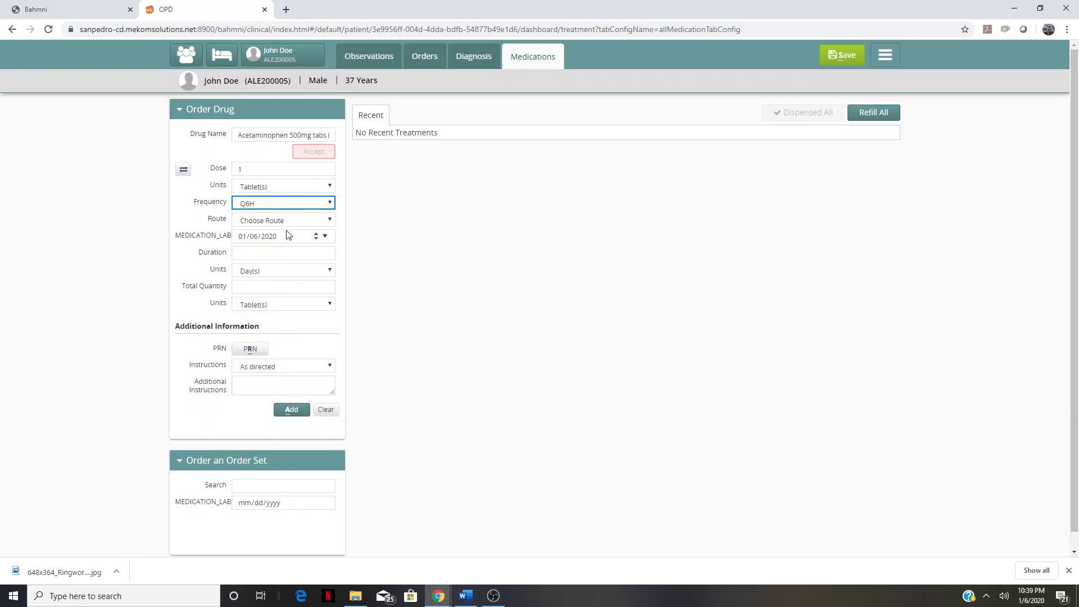
click(288, 220)
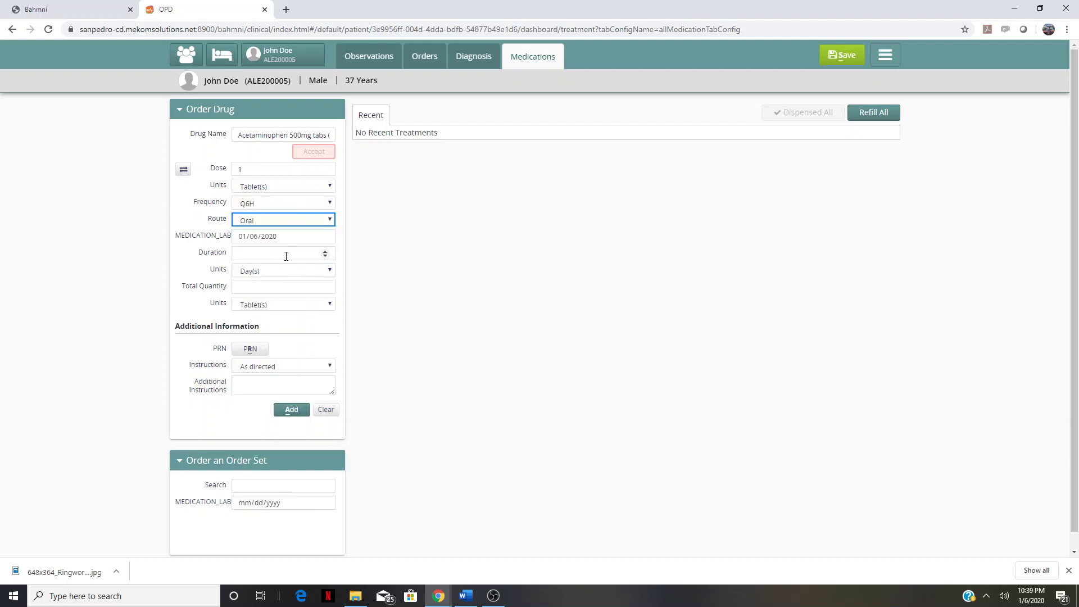
- Set the acetaminophen order to 30 days, total quantity 30 tablets, PRN, as directed, and add it to the new prescription
click(287, 254)
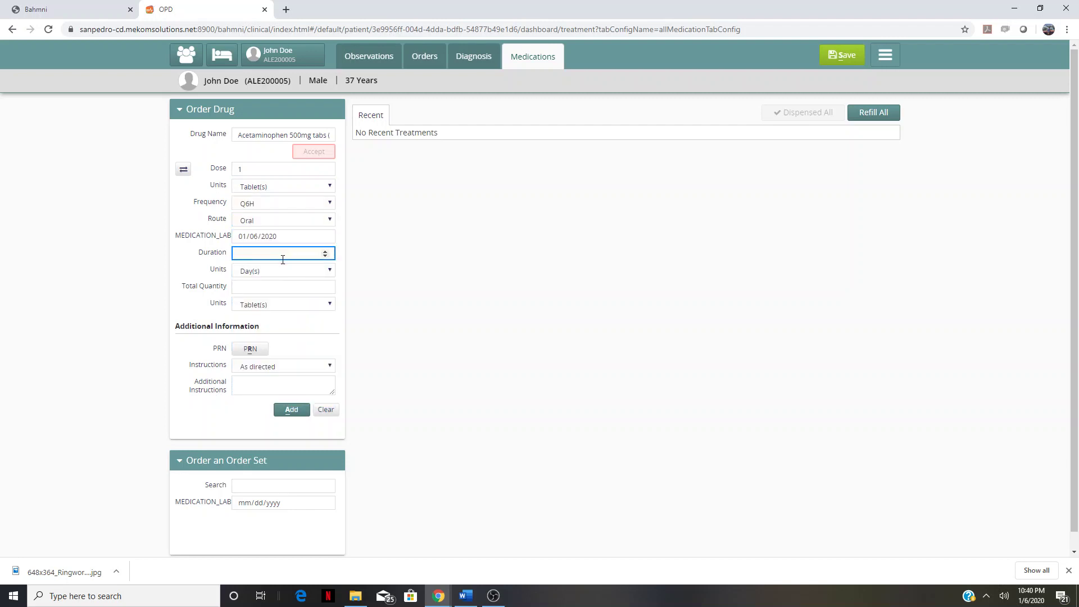
click(253, 288)
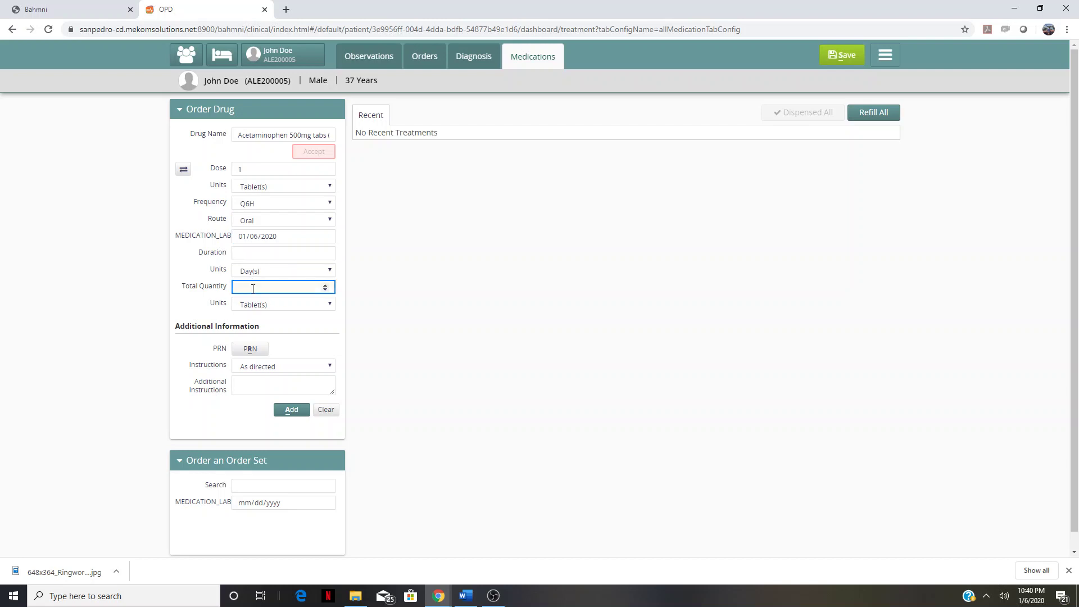
click(253, 350)
click(264, 254)
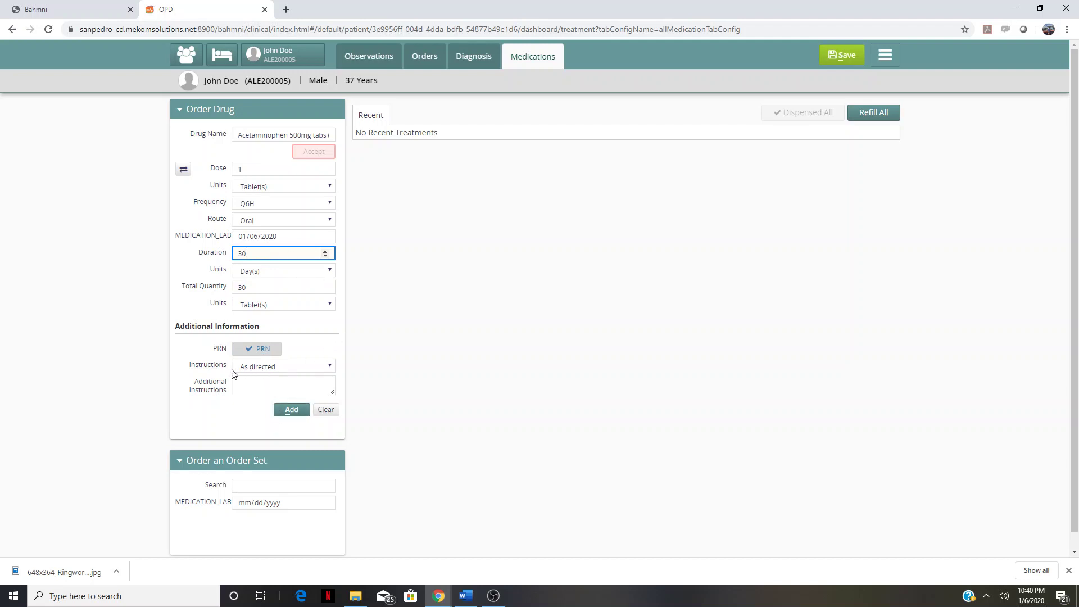
click(270, 371)
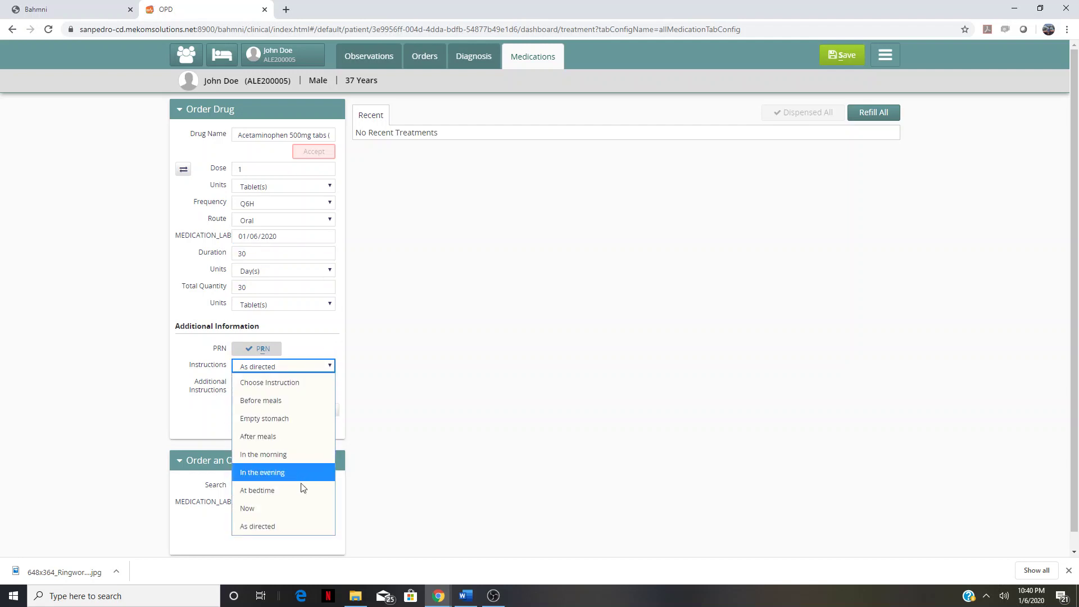
click(282, 525)
click(245, 389)
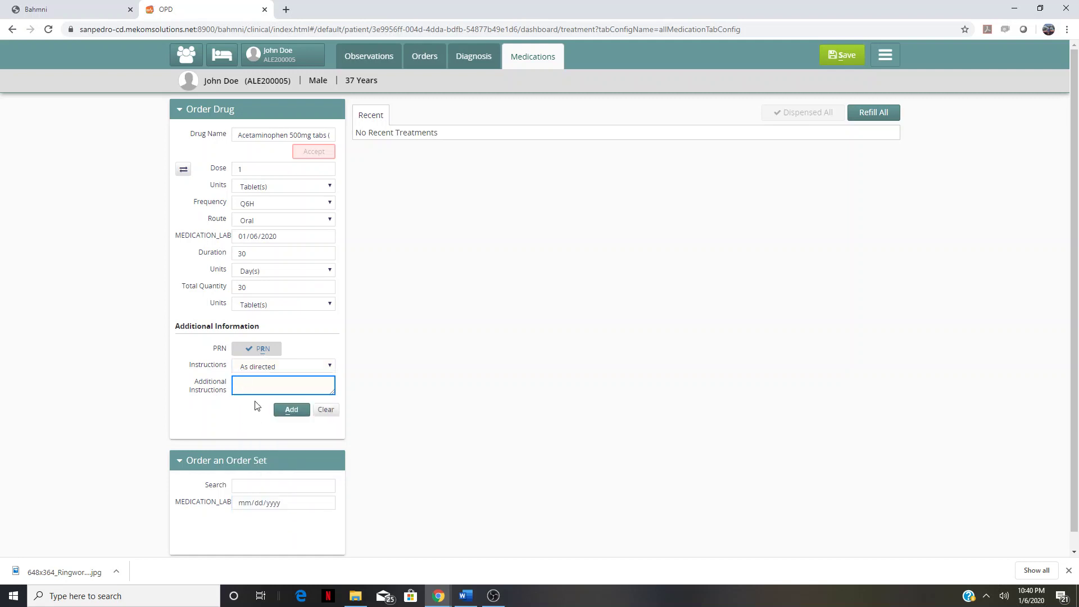
click(292, 410)
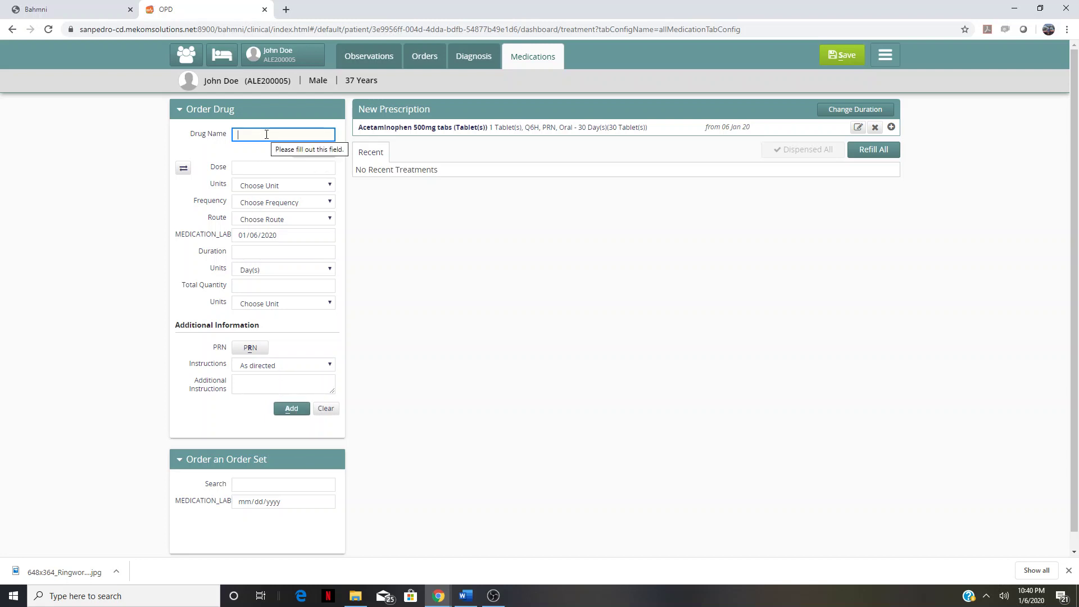
- Fill in a drug order for Metronidazole 500mg with a dose of 1 tablet, frequency Q12H and oral route
text(metro)
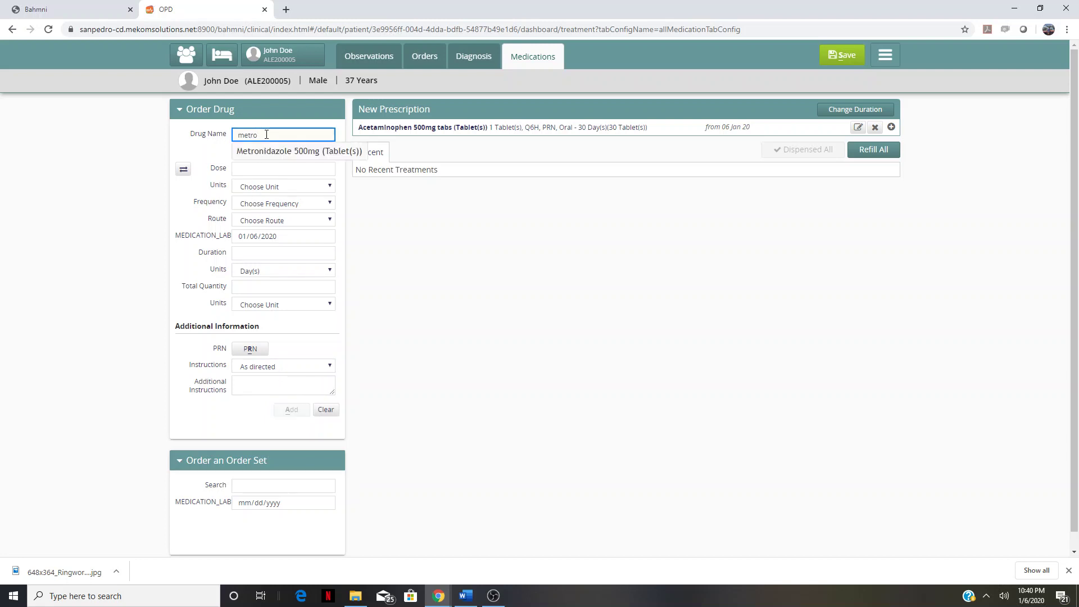
click(272, 149)
click(272, 168)
text(1)
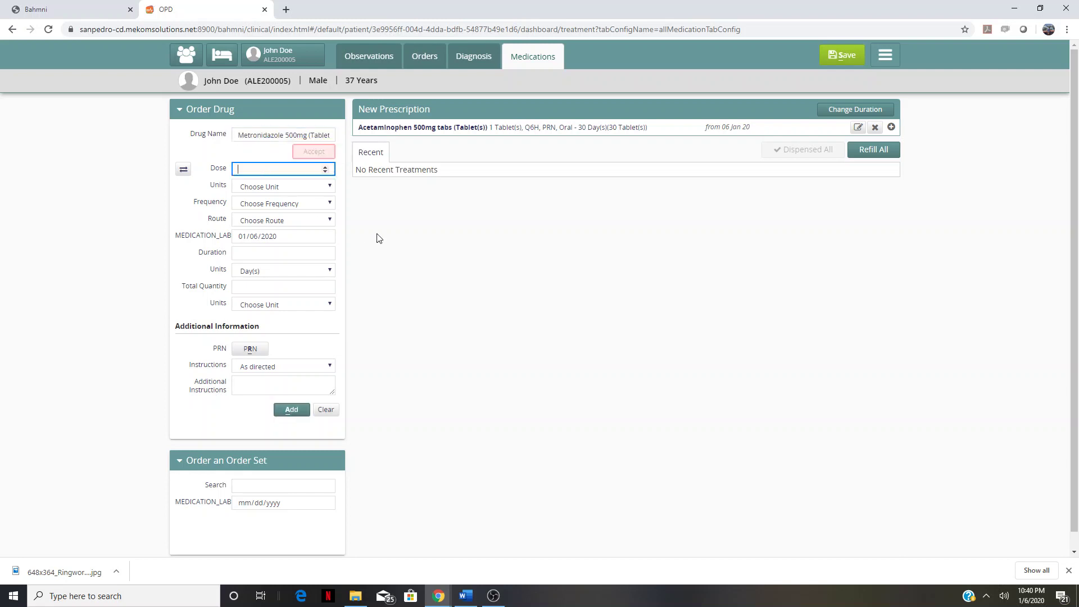
click(295, 187)
click(294, 220)
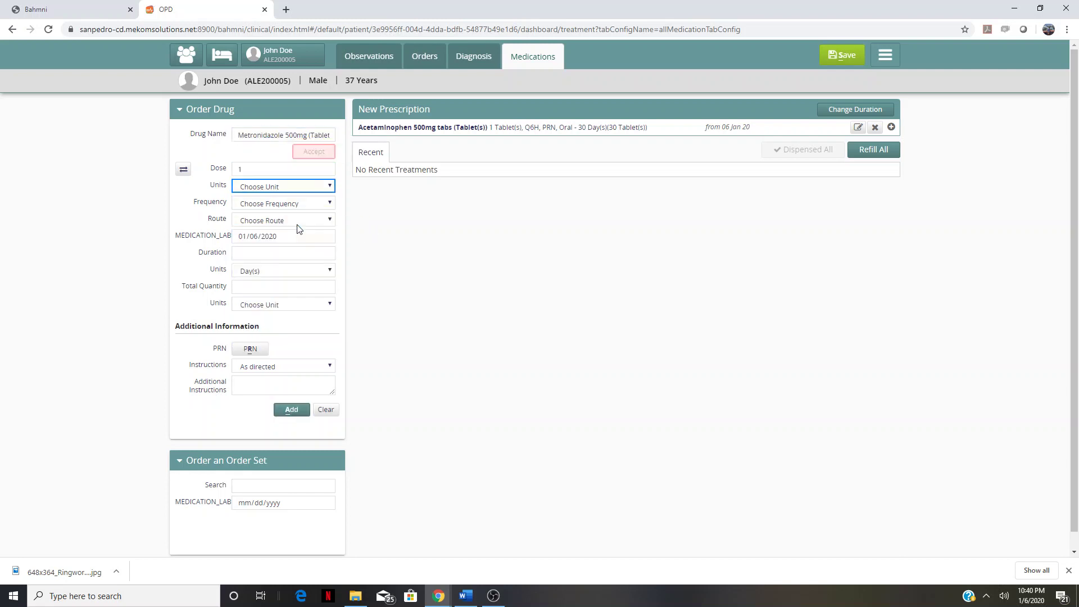
click(298, 205)
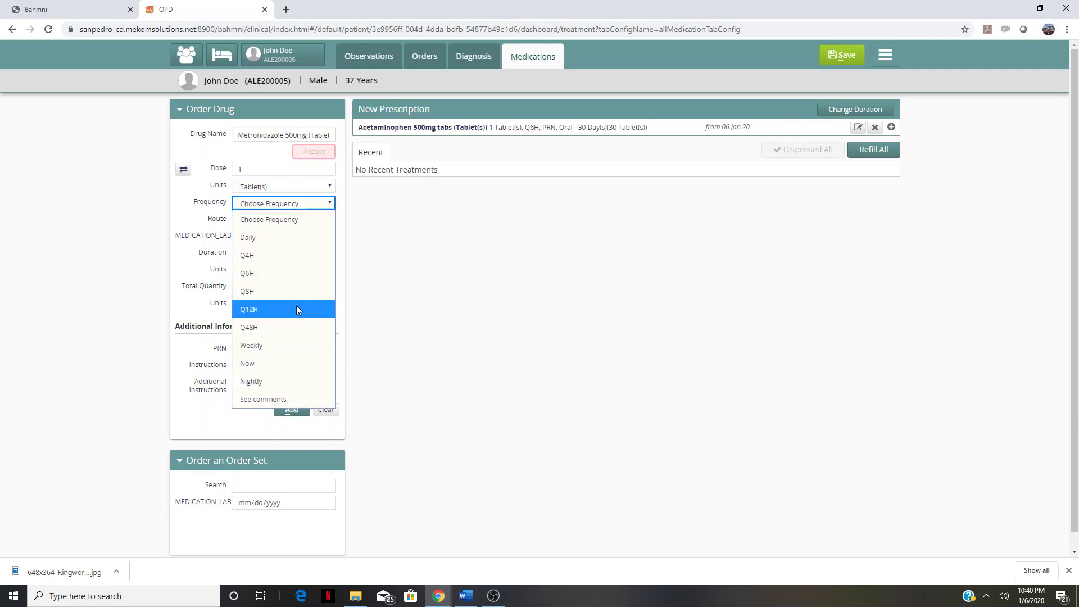
click(297, 309)
click(275, 220)
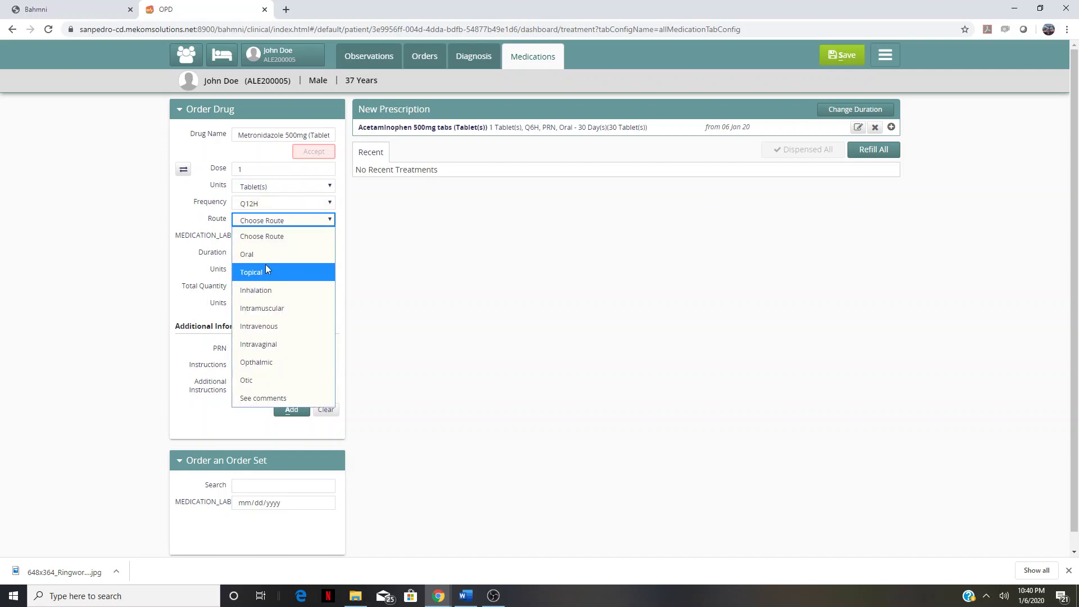
click(247, 254)
- Set the metronidazole order's duration to 7 days, add it to the new prescription and save the consultation
click(276, 249)
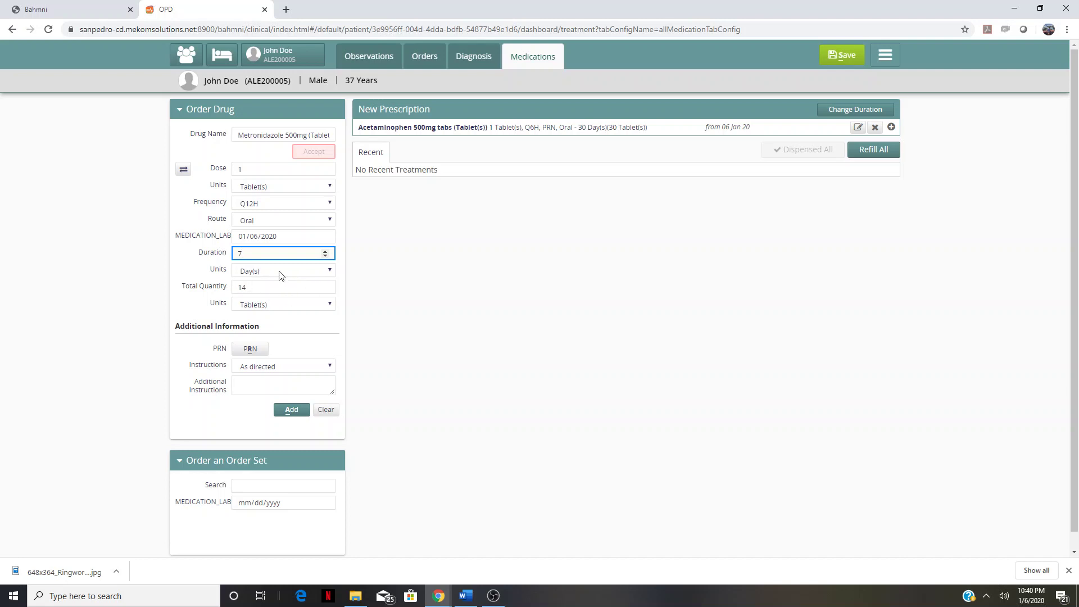
click(291, 409)
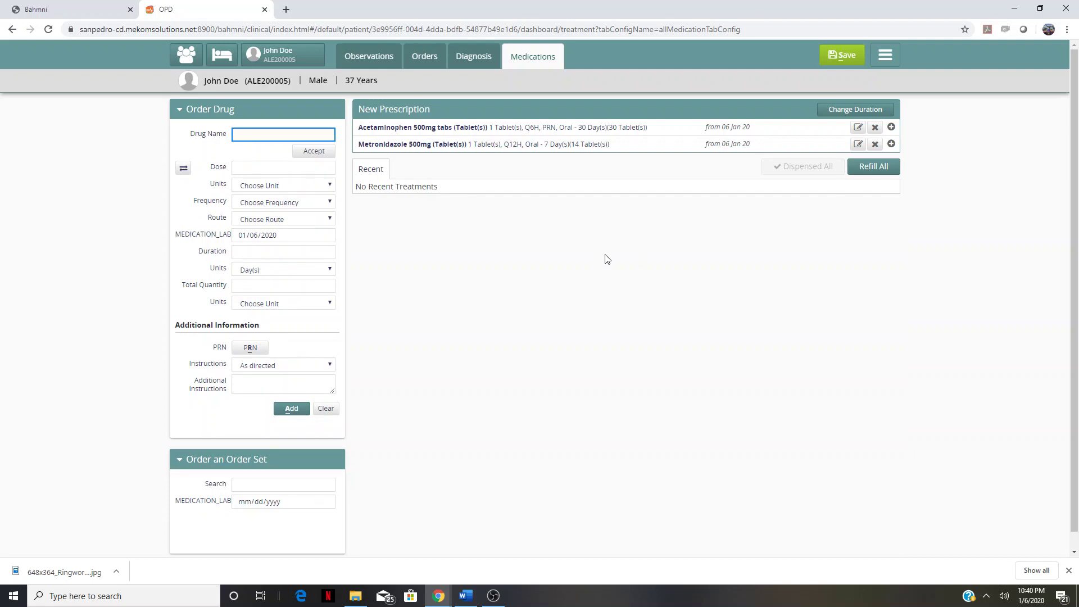
click(846, 59)
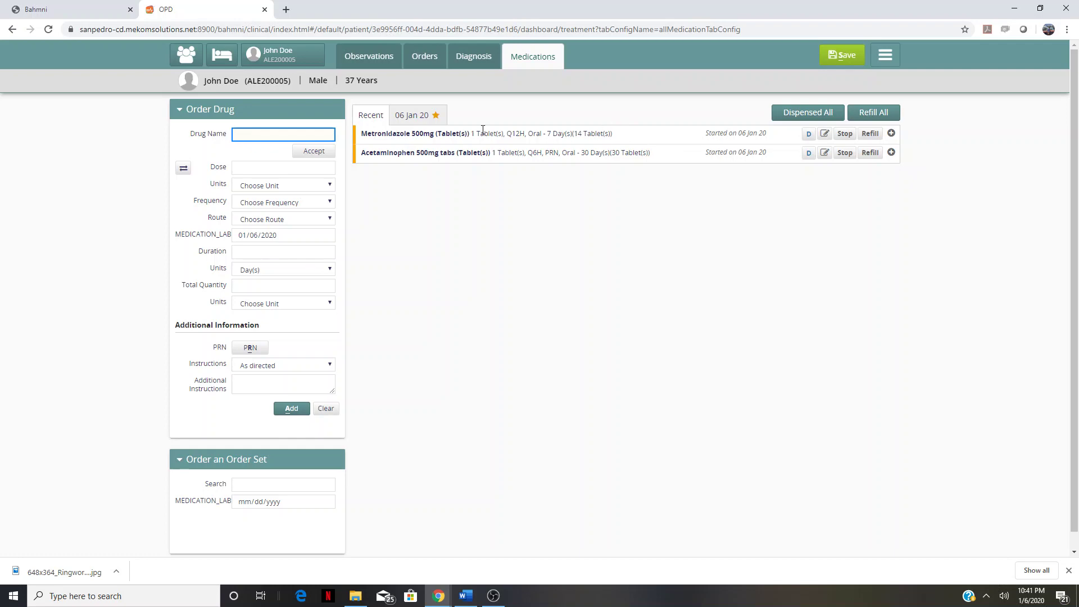
click(842, 54)
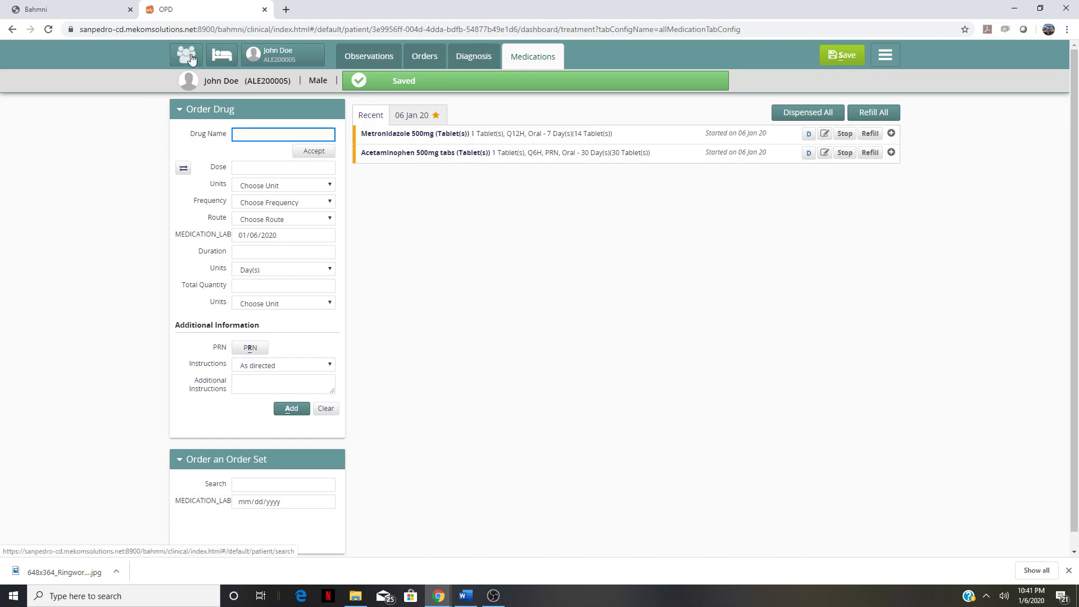
- Return to the home dashboard and open the patient's treatment page from the Clinical module's Drug Orders list
click(190, 54)
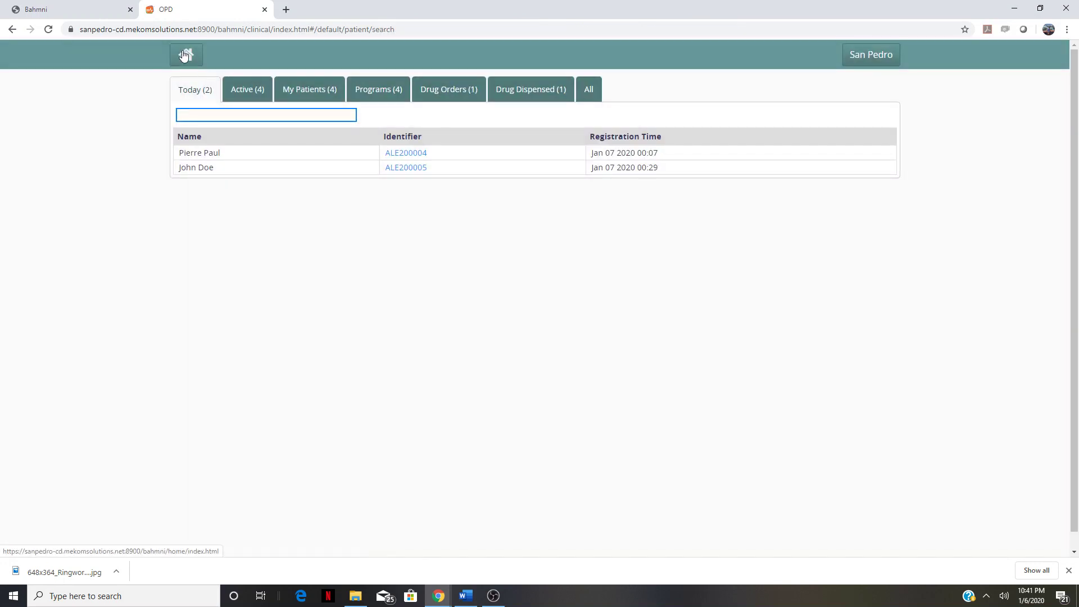
click(184, 54)
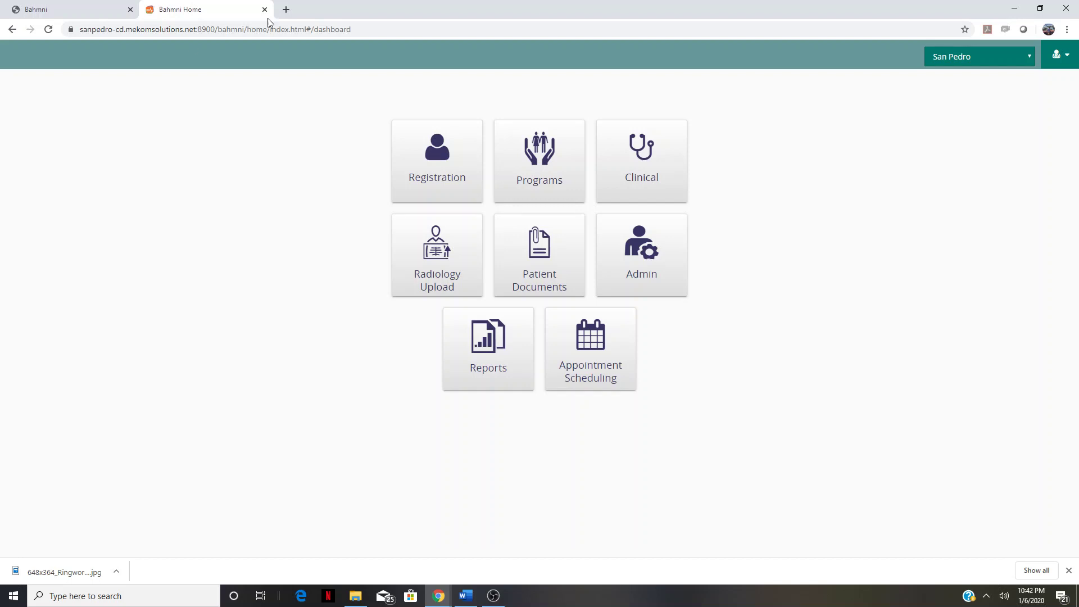
click(665, 148)
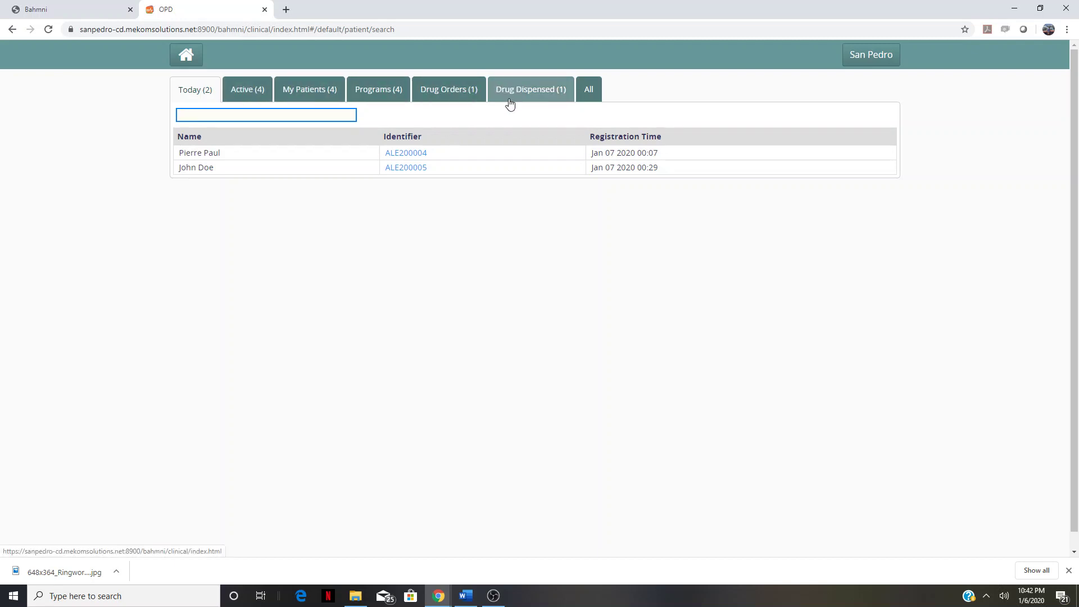
click(458, 91)
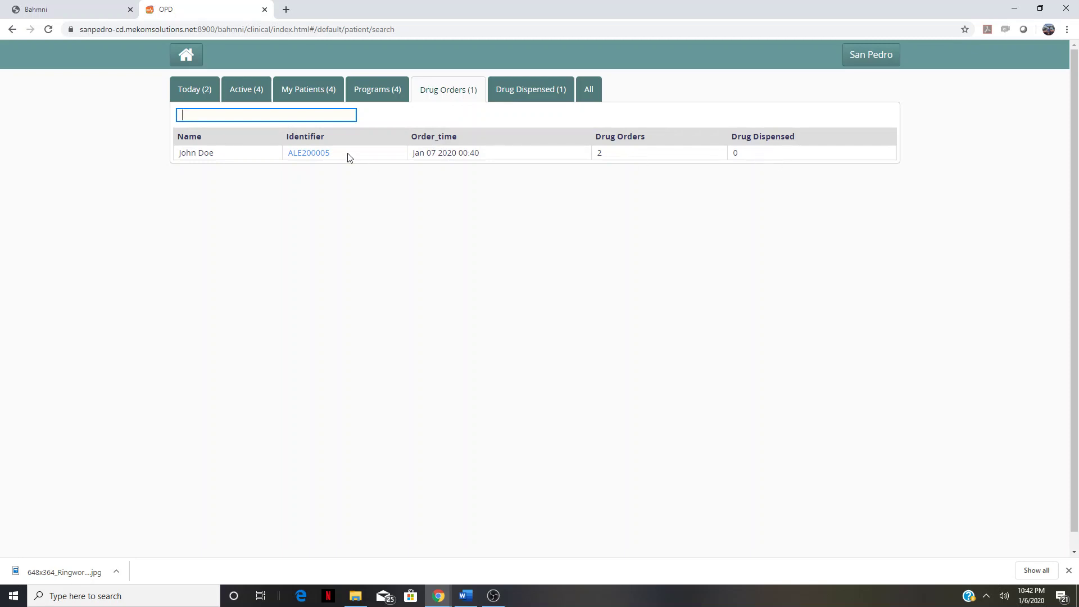
click(322, 157)
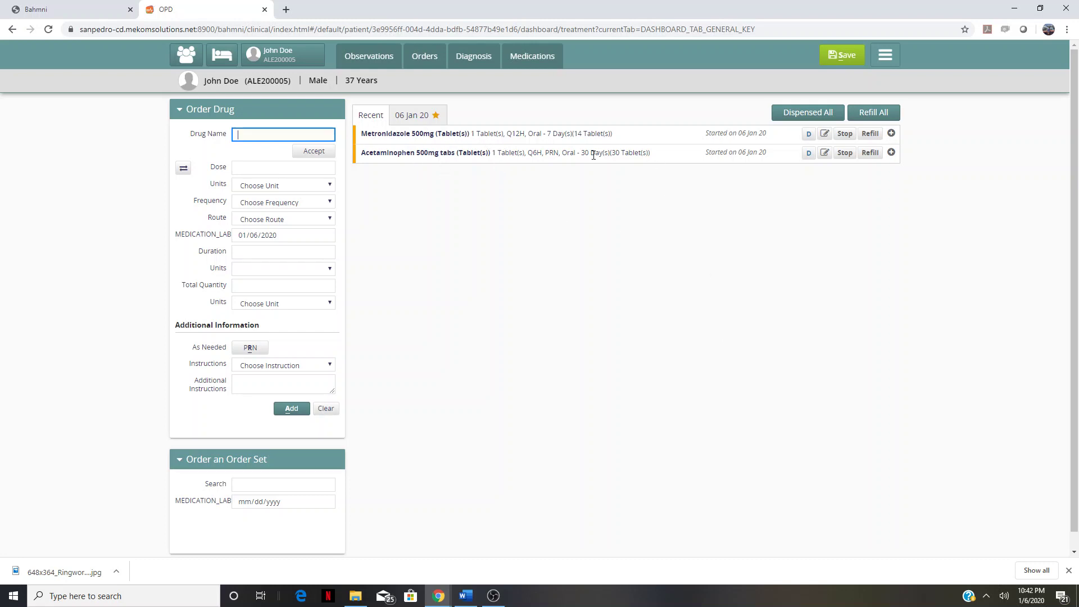
- Mark both the metronidazole and acetaminophen orders as dispensed and save
click(808, 136)
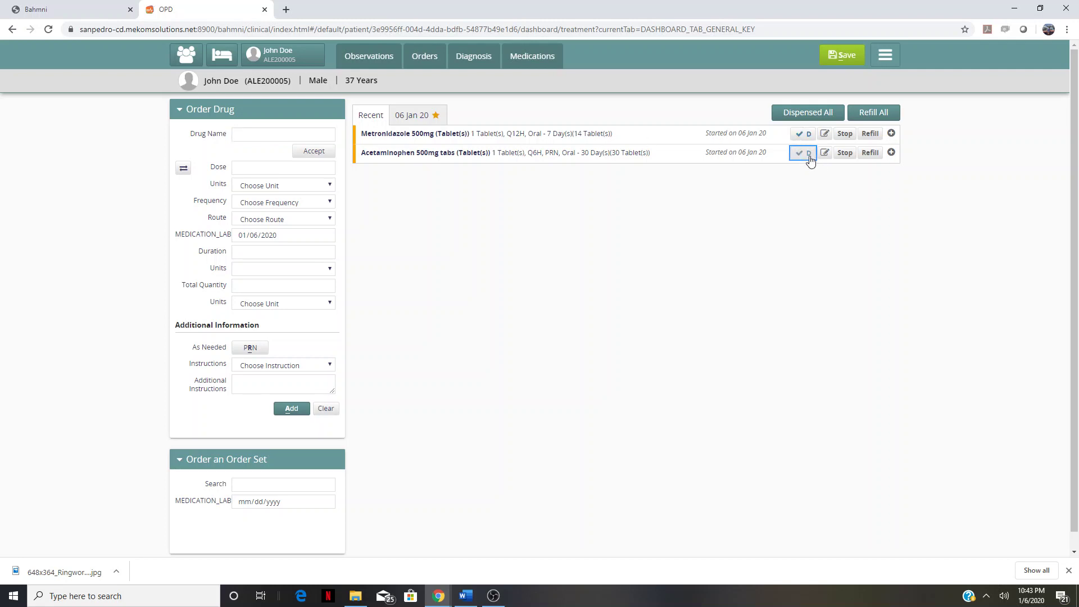
click(813, 115)
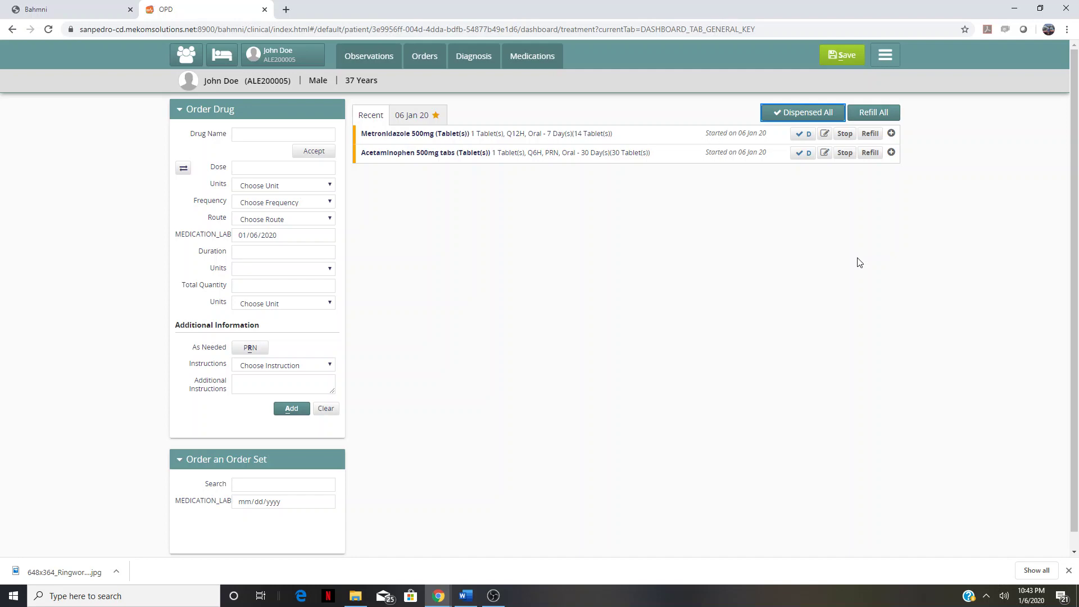
click(845, 52)
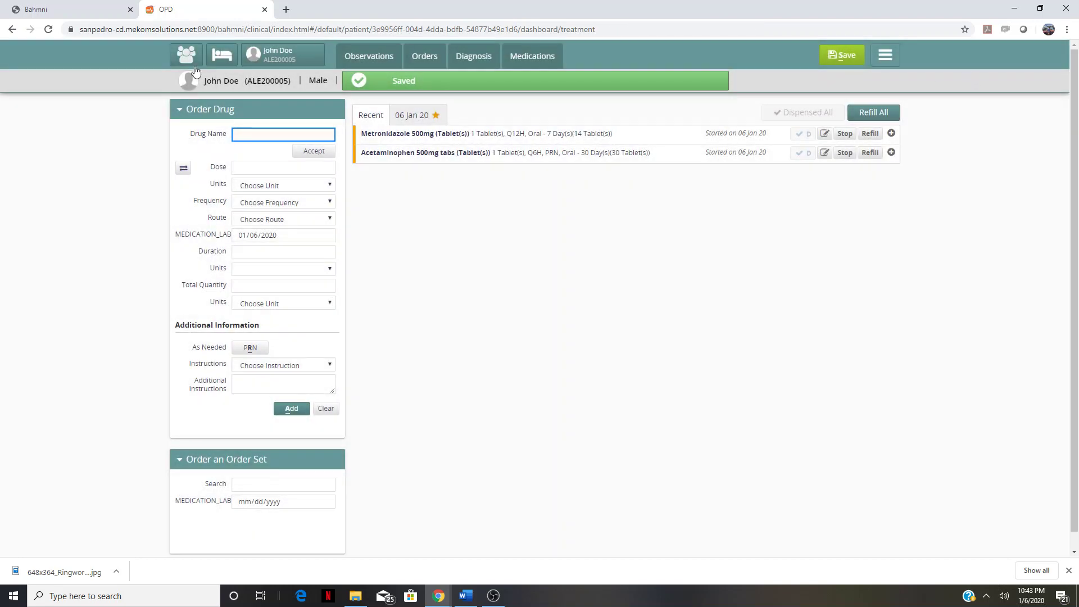
- Check the Drug Dispensed patient list for the dispensed orders, then return to the home dashboard
click(192, 59)
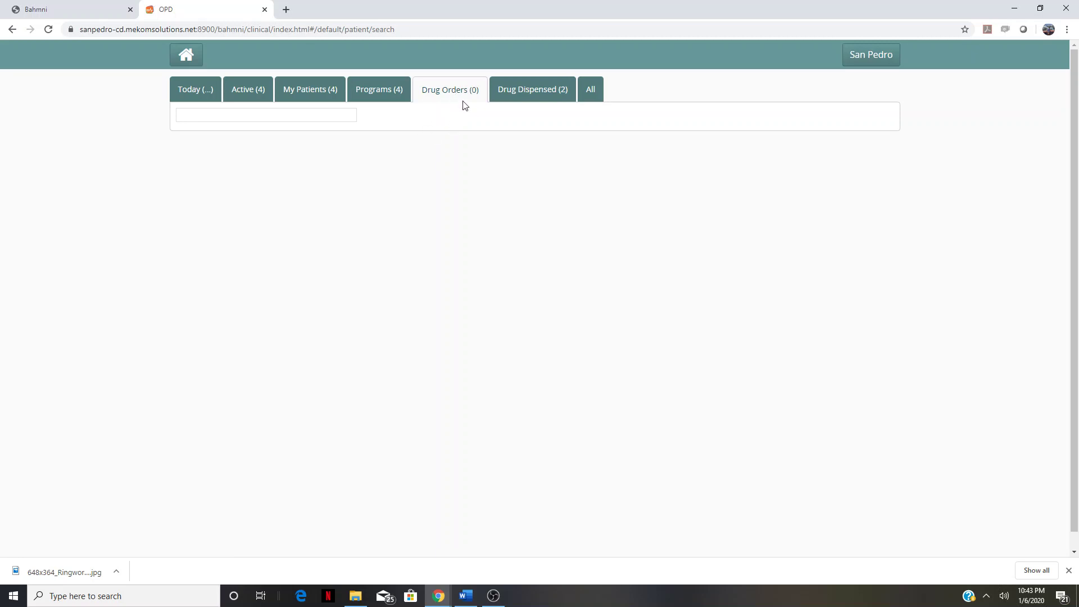
click(543, 100)
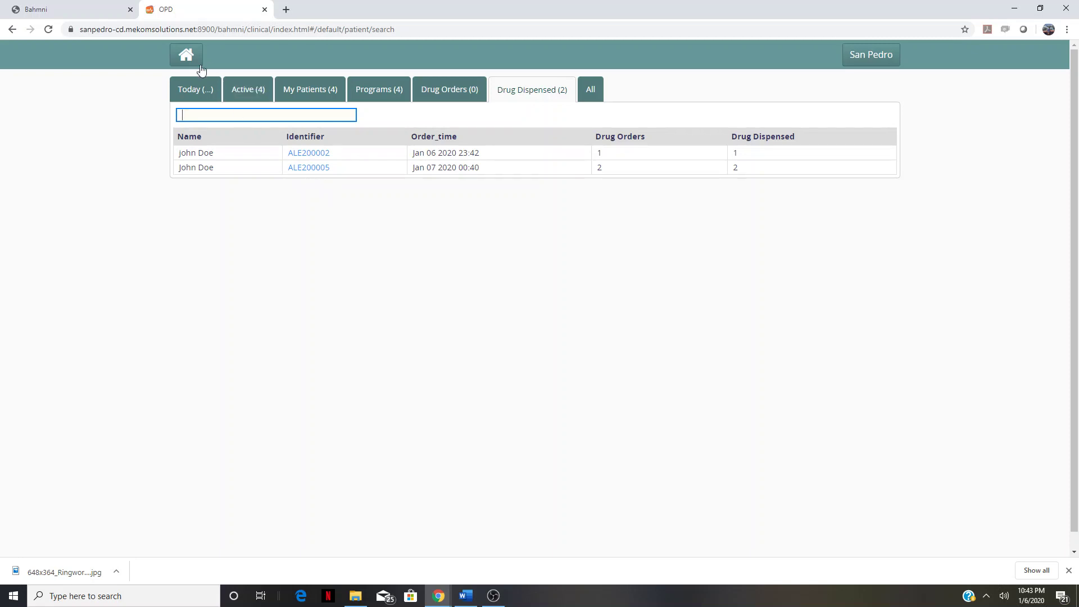
click(186, 56)
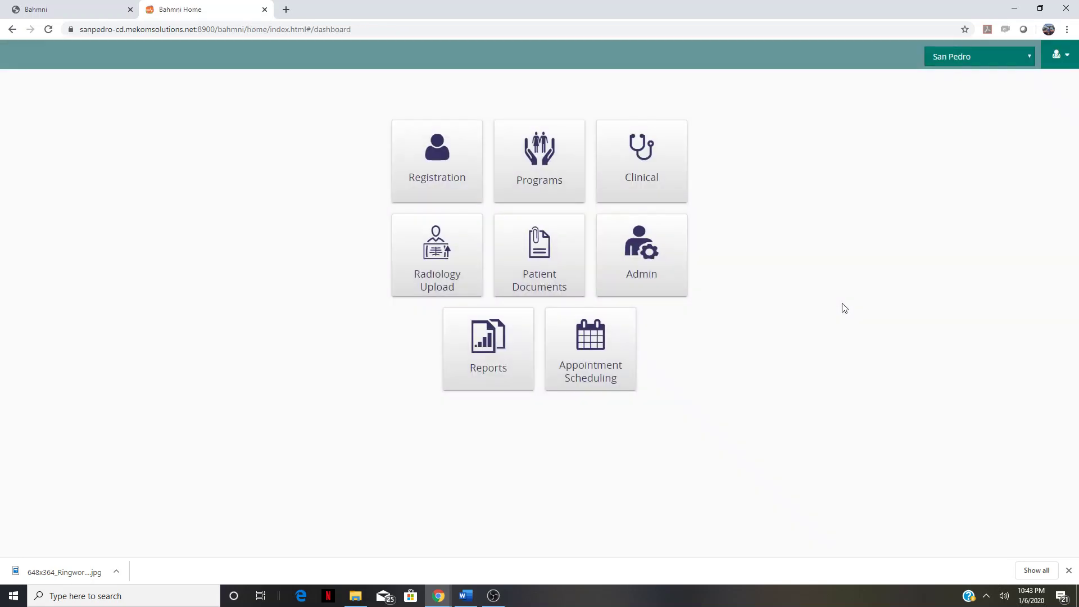